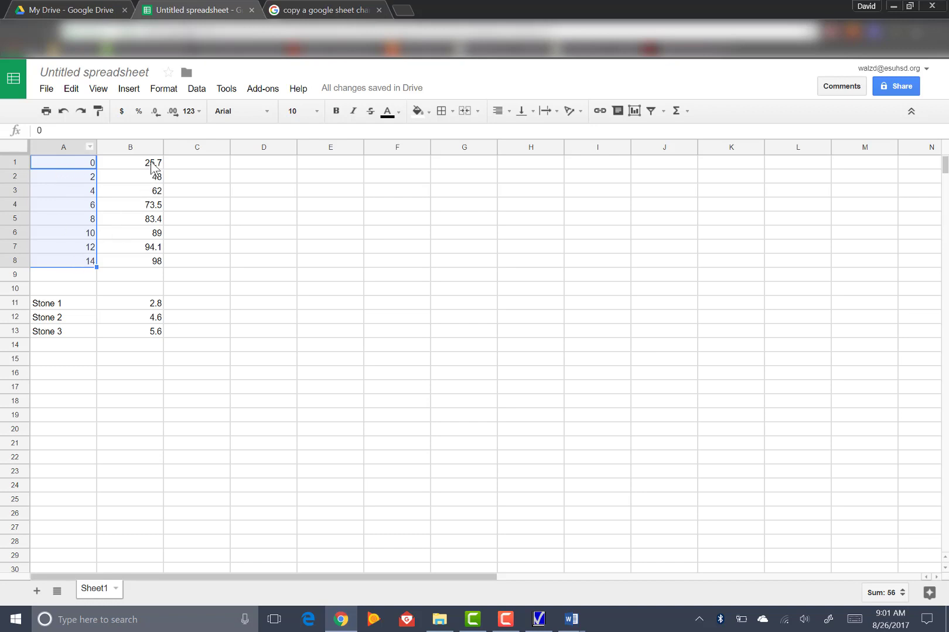
drag(138, 166, 140, 260)
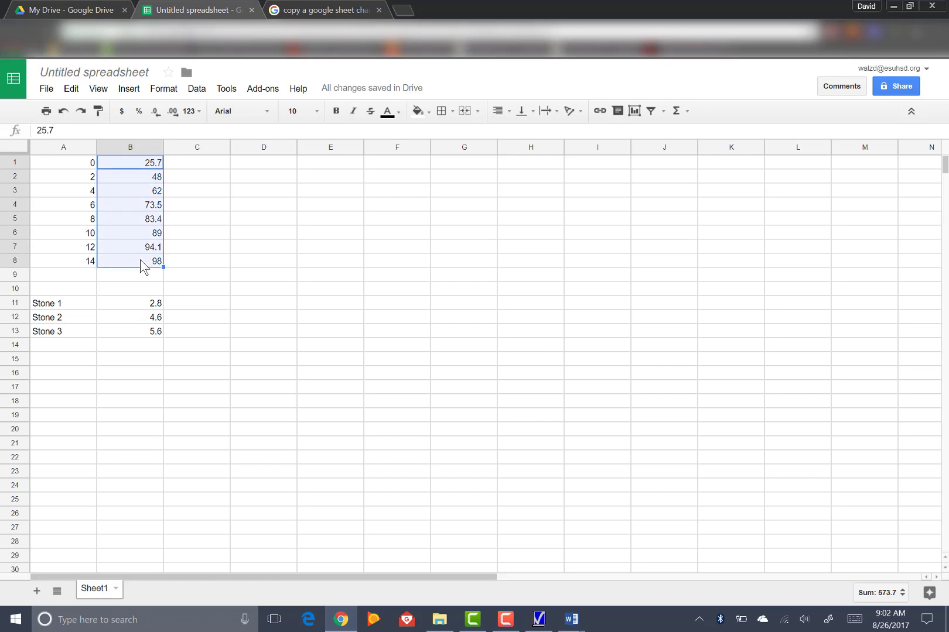
drag(67, 166, 75, 268)
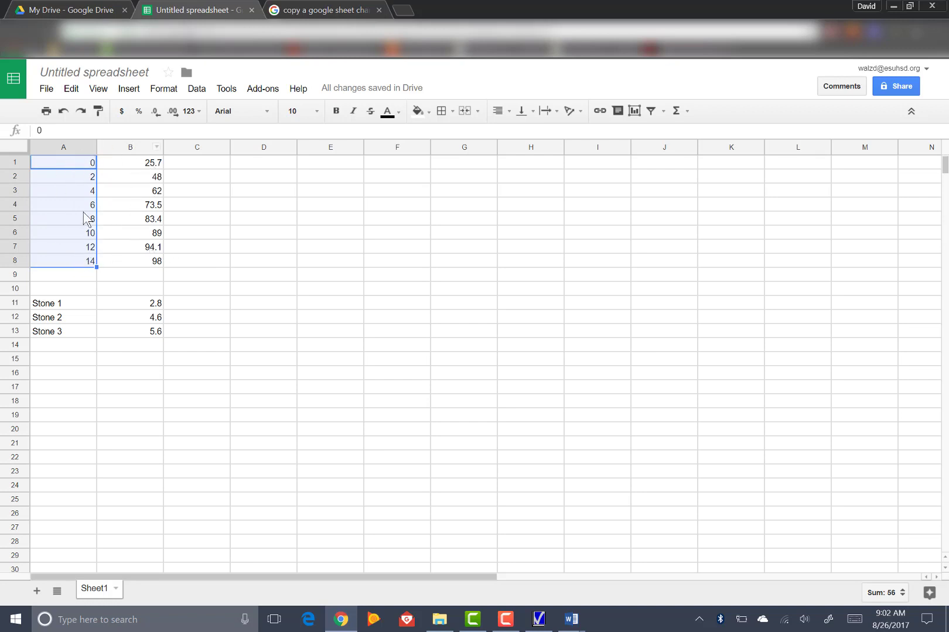
click(250, 224)
Step: Insert a chart based on the two columns of data in A1:B8
drag(69, 164, 136, 265)
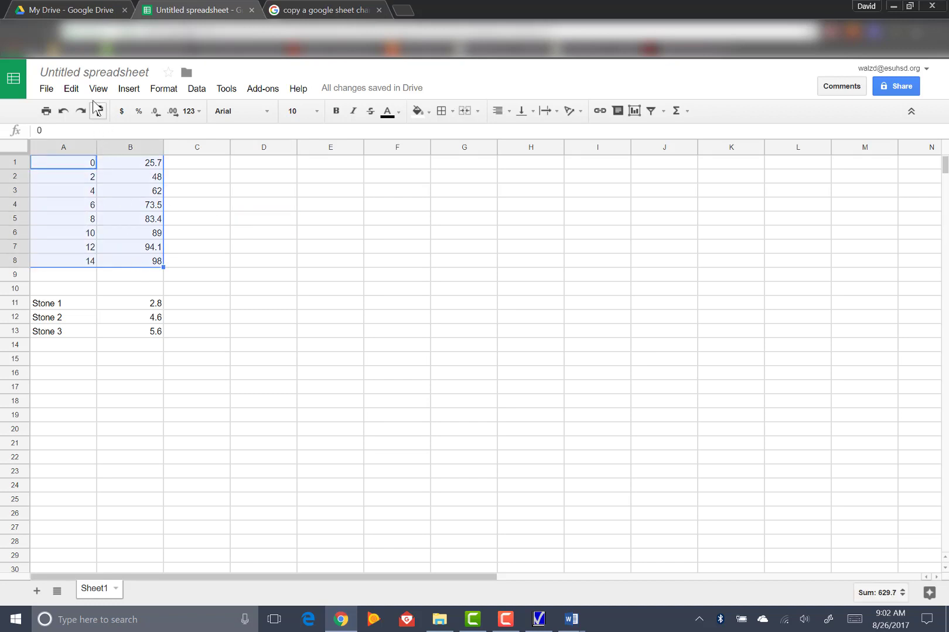
click(127, 90)
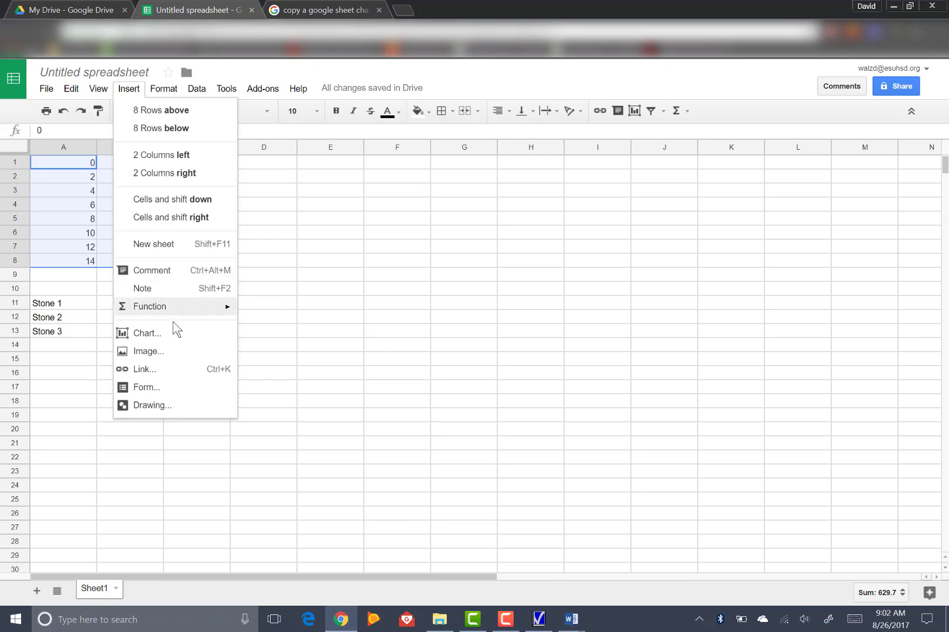
click(144, 333)
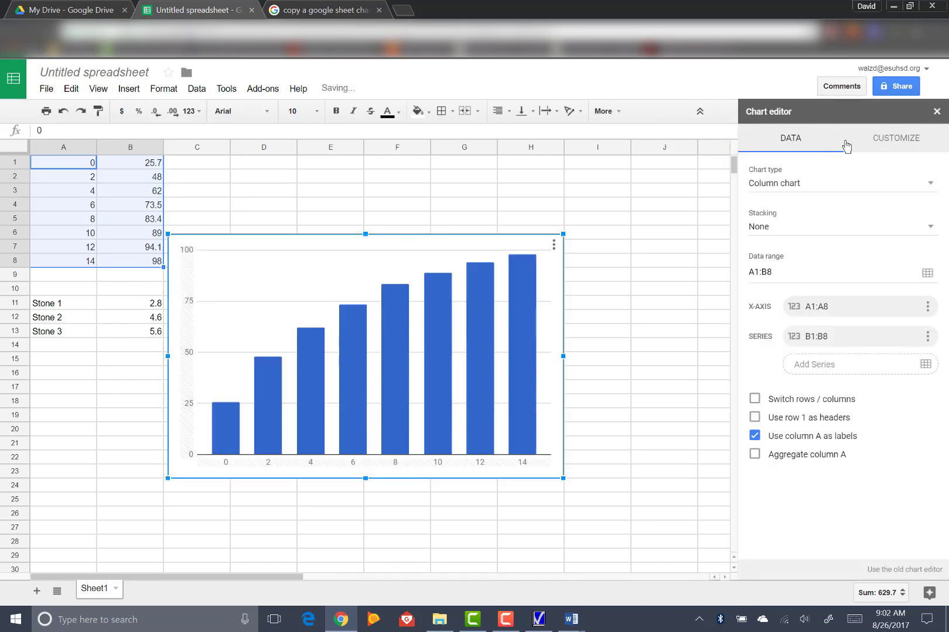
Step: Change the chart type from column to scatter chart
click(906, 144)
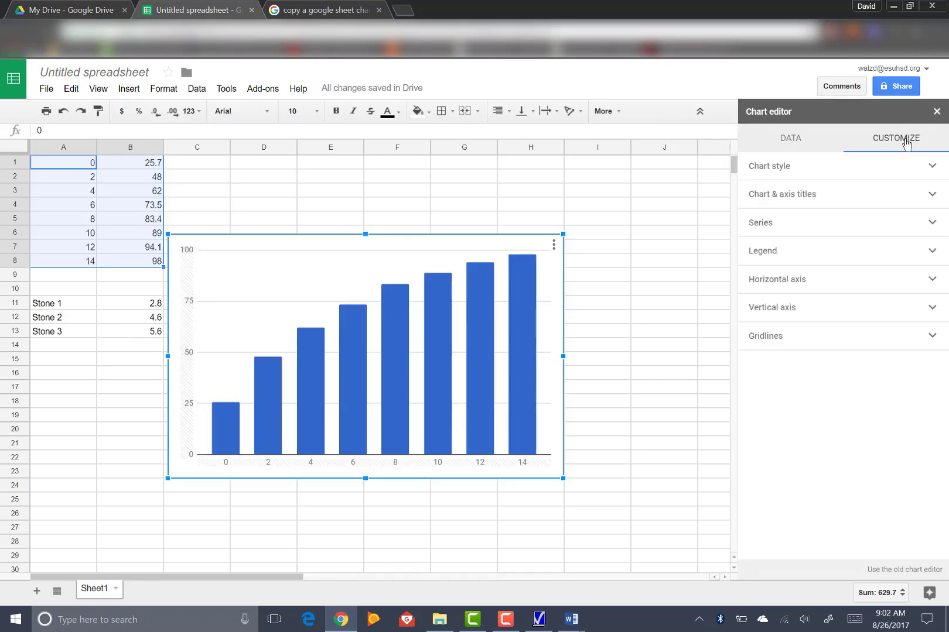
click(784, 143)
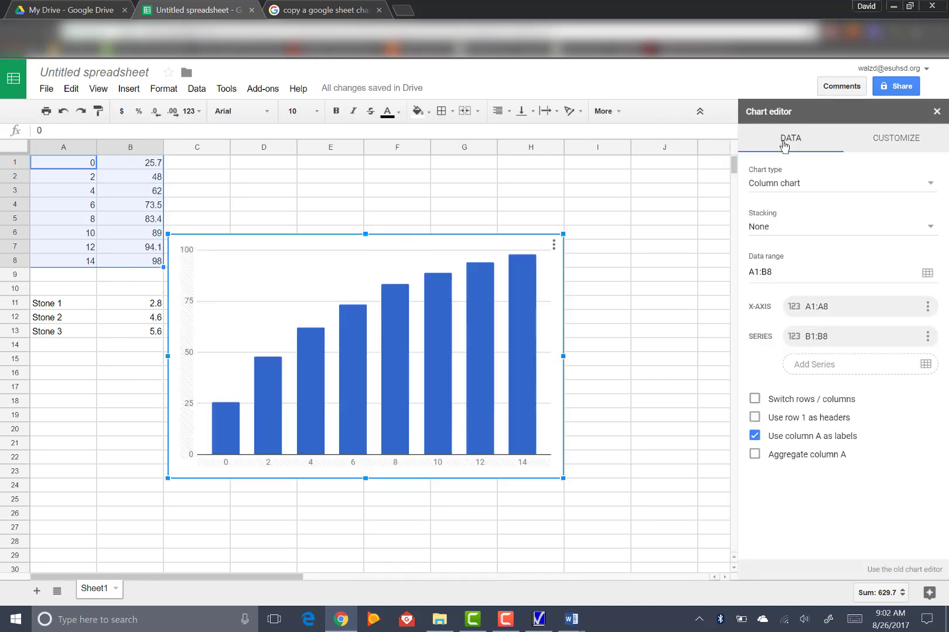
click(930, 186)
scroll(869, 360, down, 5)
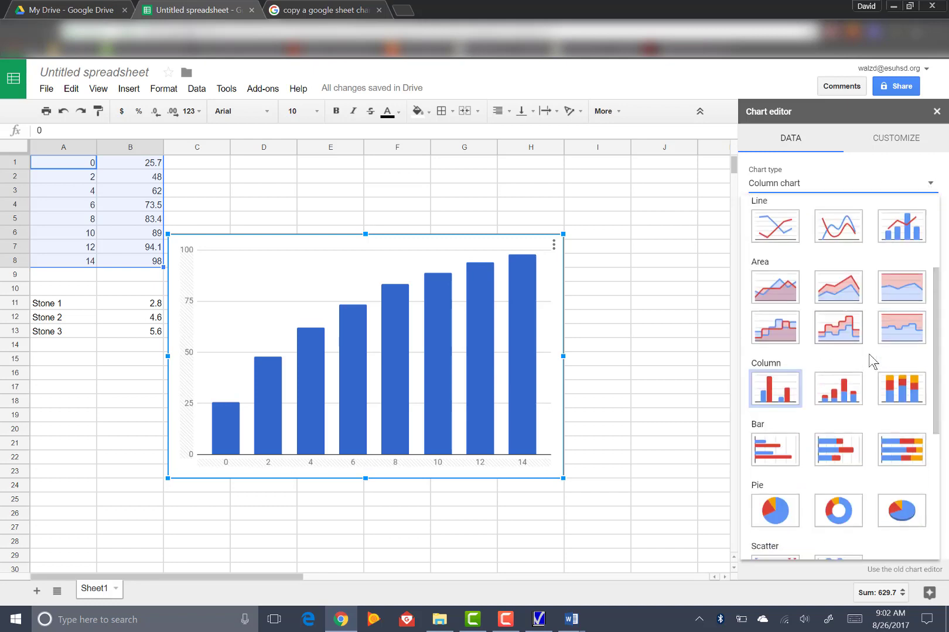
click(783, 426)
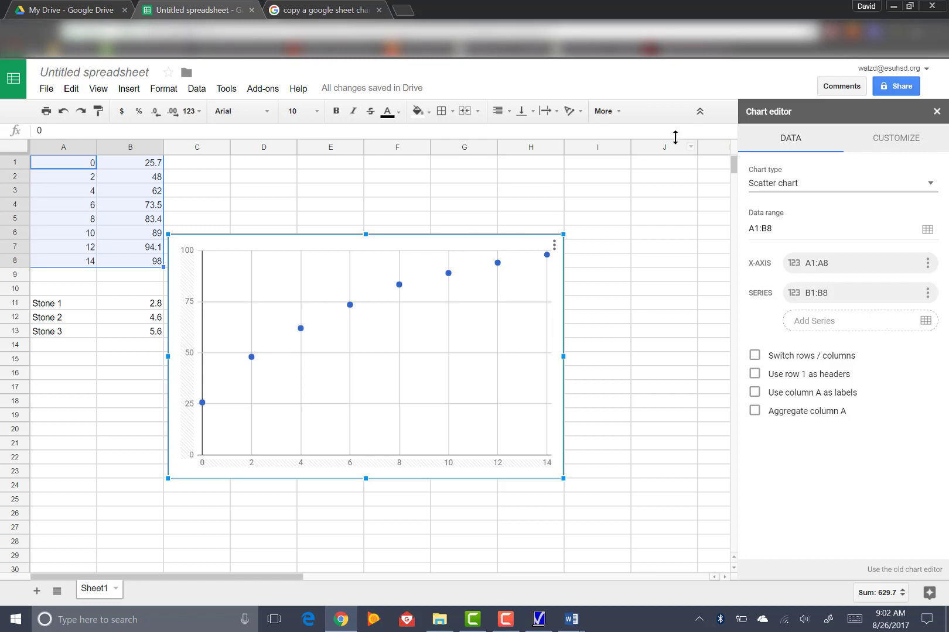
Step: Try the suggested line chart type for the data and return the chart to the scatter type
click(892, 185)
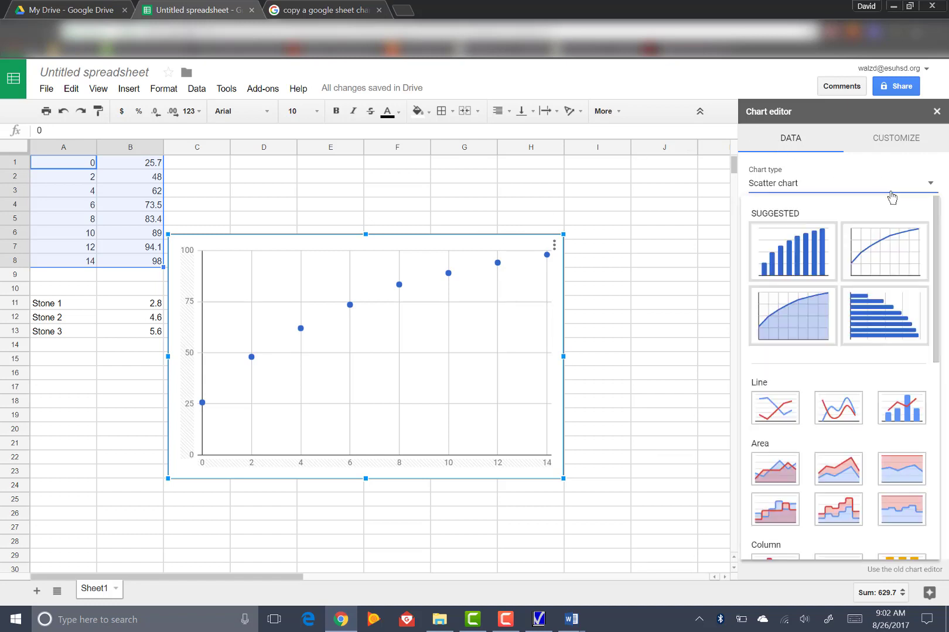
click(867, 254)
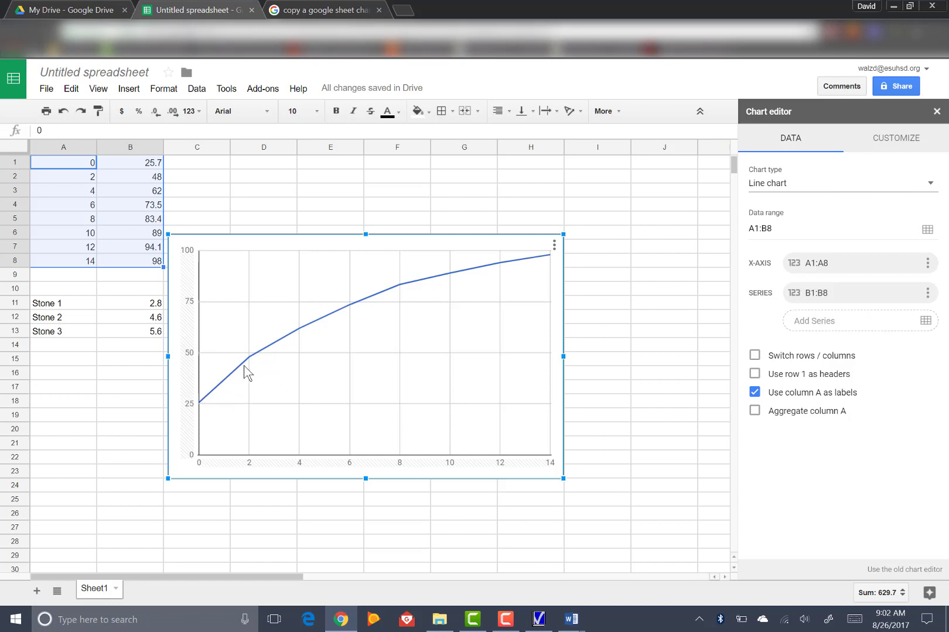
click(915, 188)
scroll(826, 392, down, 8)
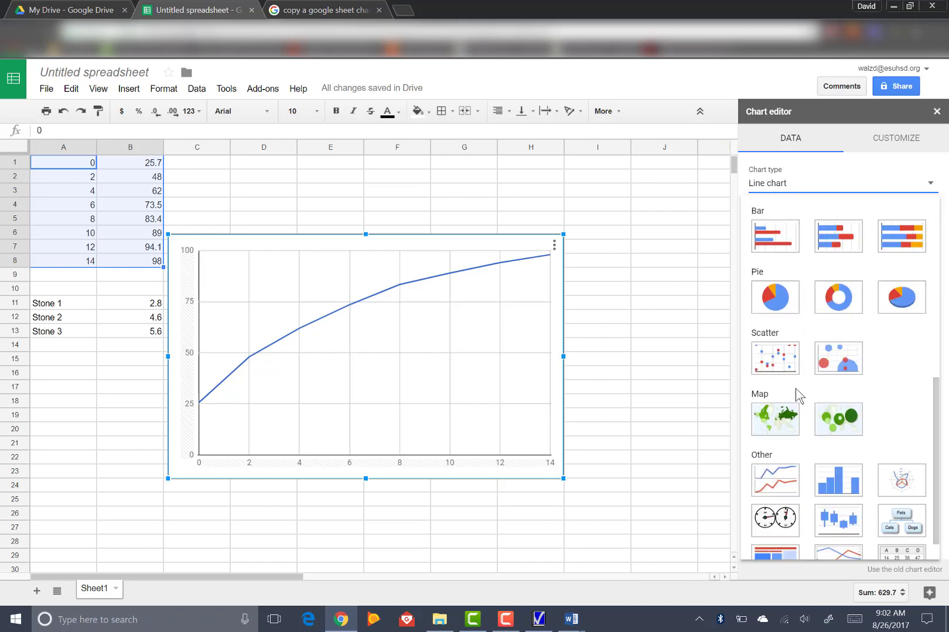
click(776, 359)
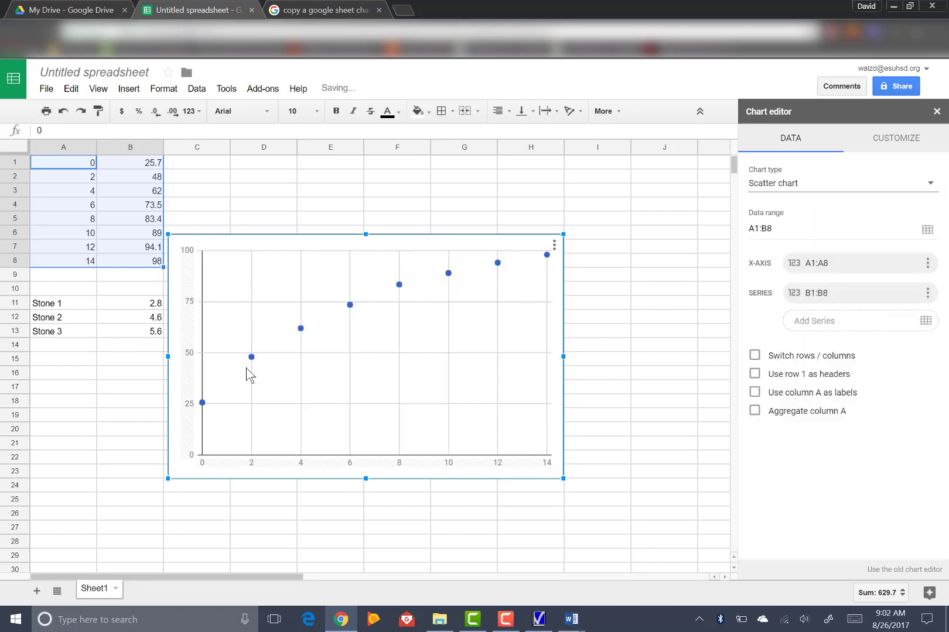
Step: Set the chart title to "Temperature and TIme While Heating Water on the Hot Plate"
click(900, 150)
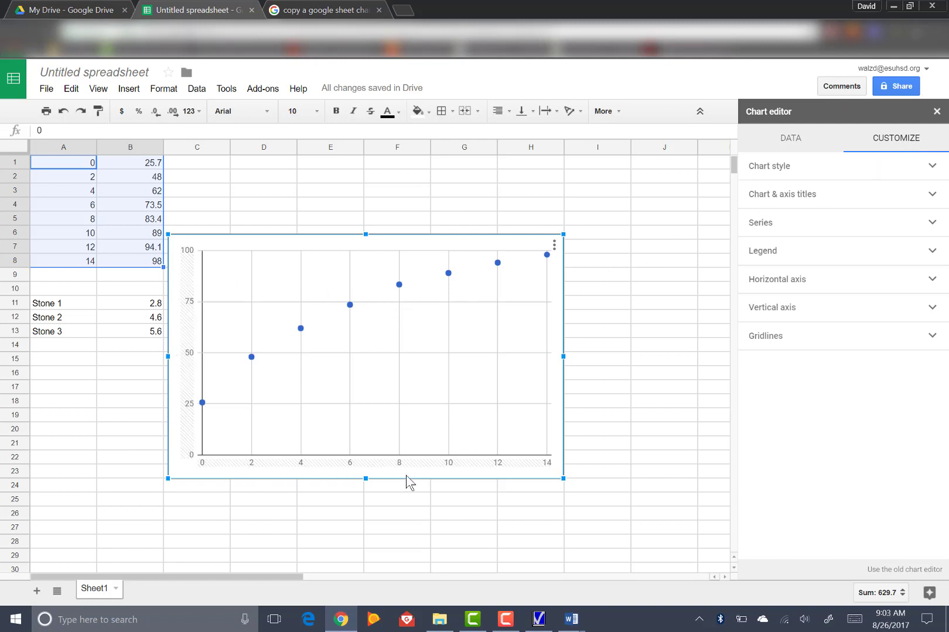
click(932, 168)
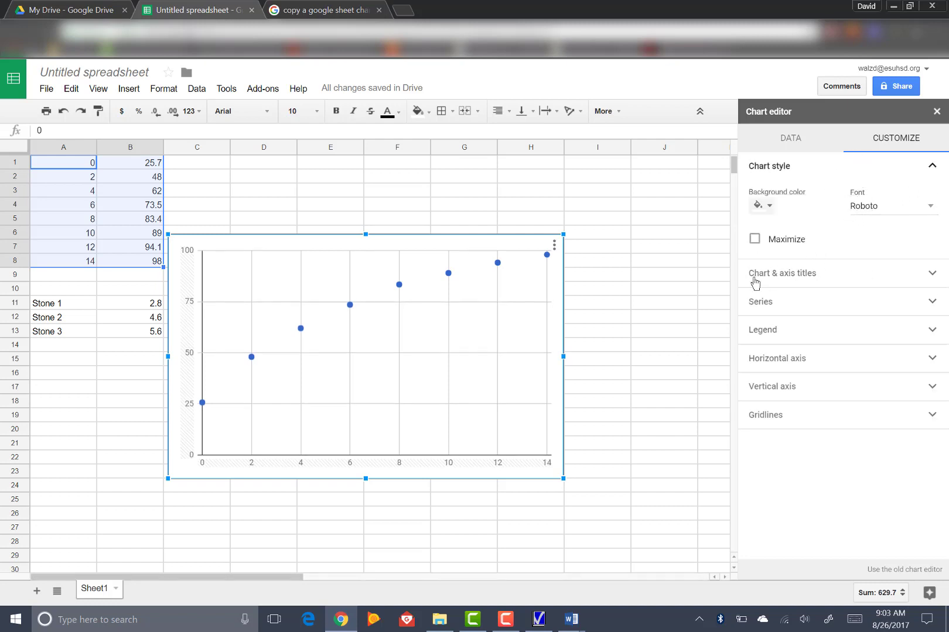
click(932, 275)
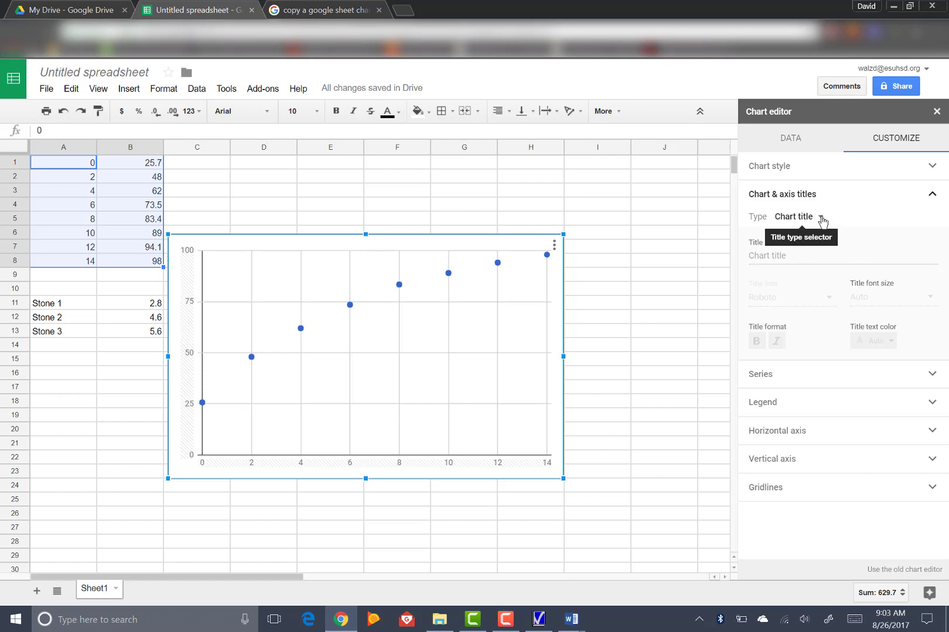
click(822, 218)
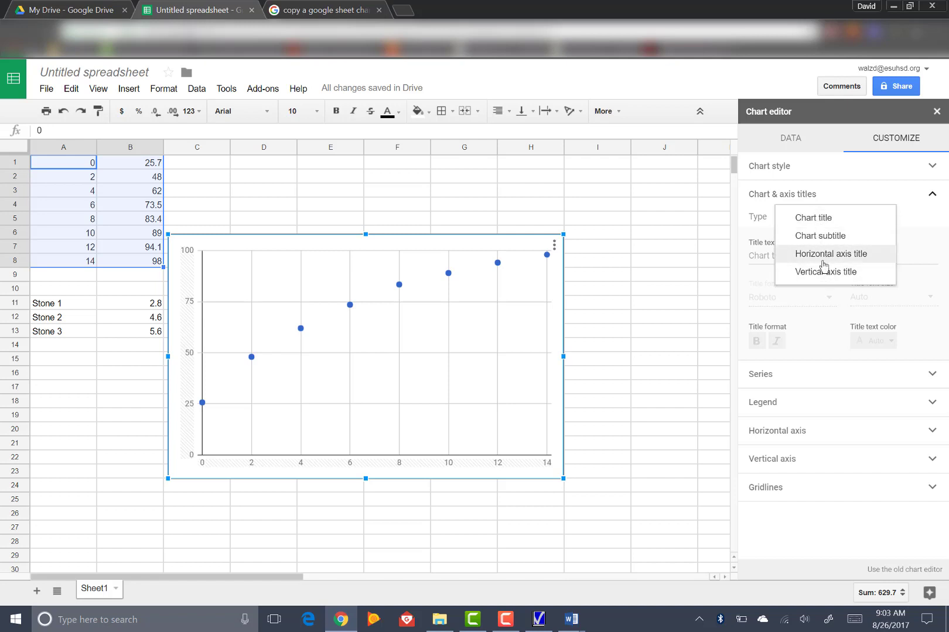
click(817, 219)
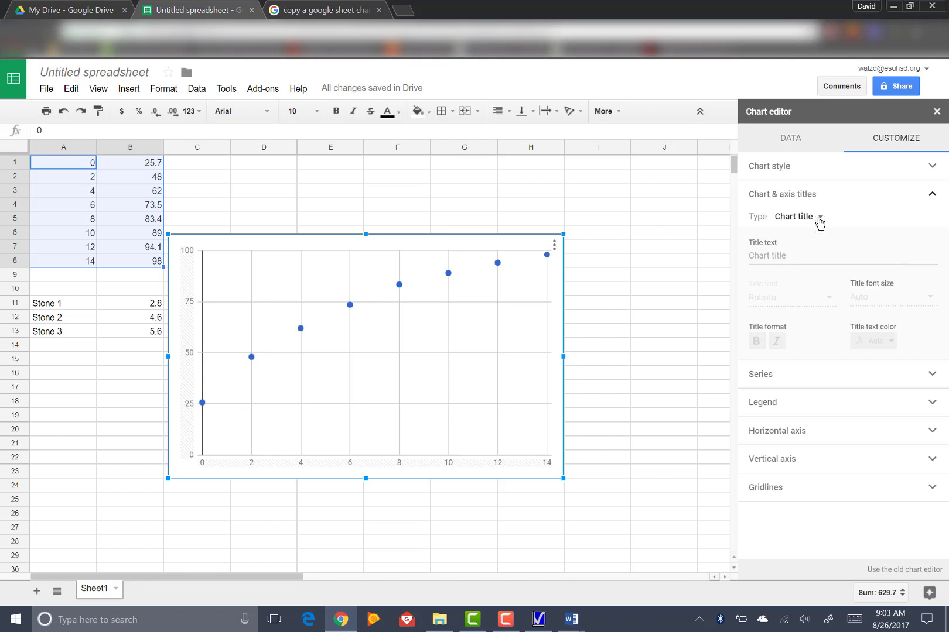
click(791, 258)
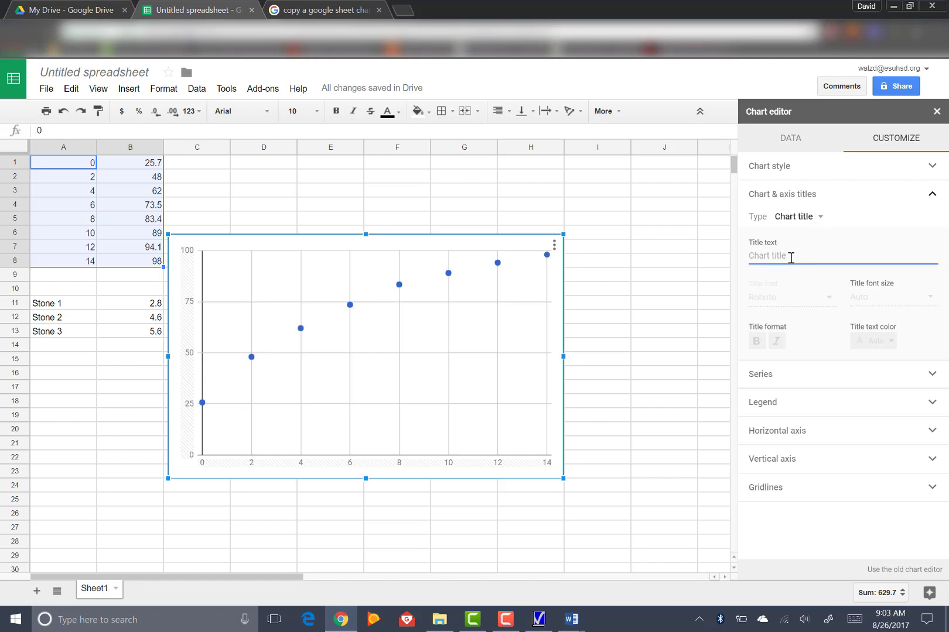
text(Tempera)
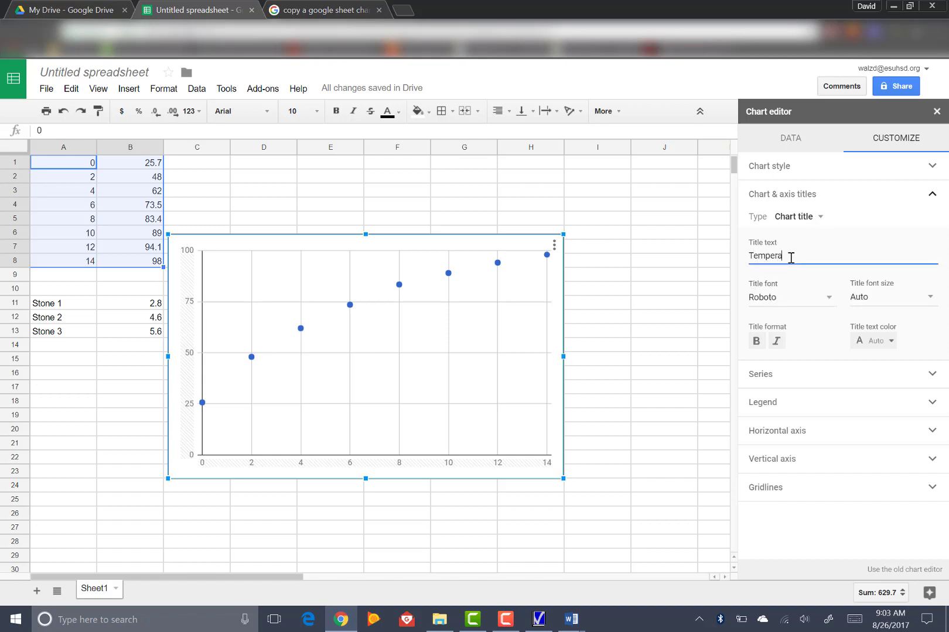
text(tureand)
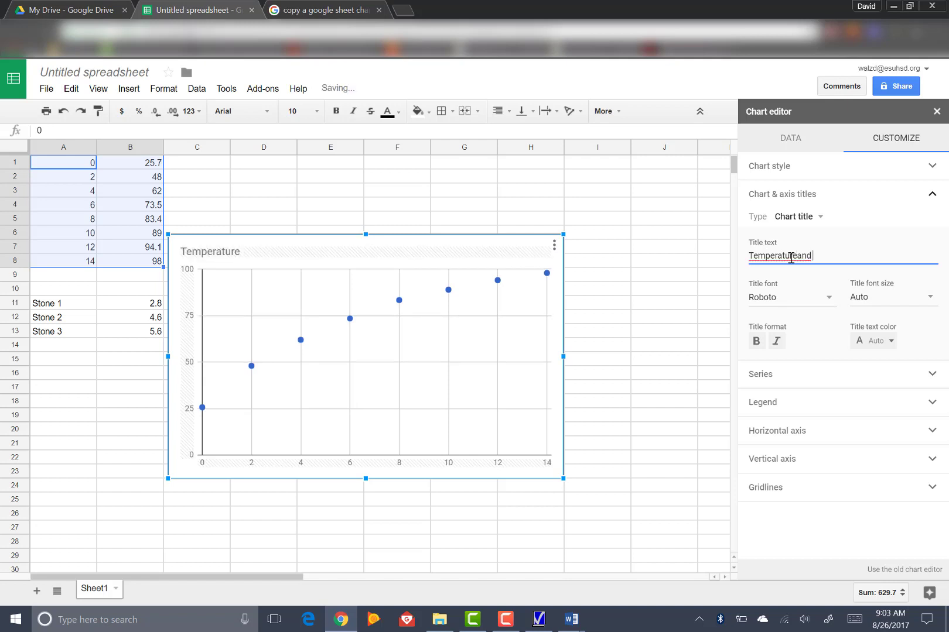
key(BackSpace)
key(BackSpace)
key(BackSpace)
key(BackSpace)
key(BackSpace)
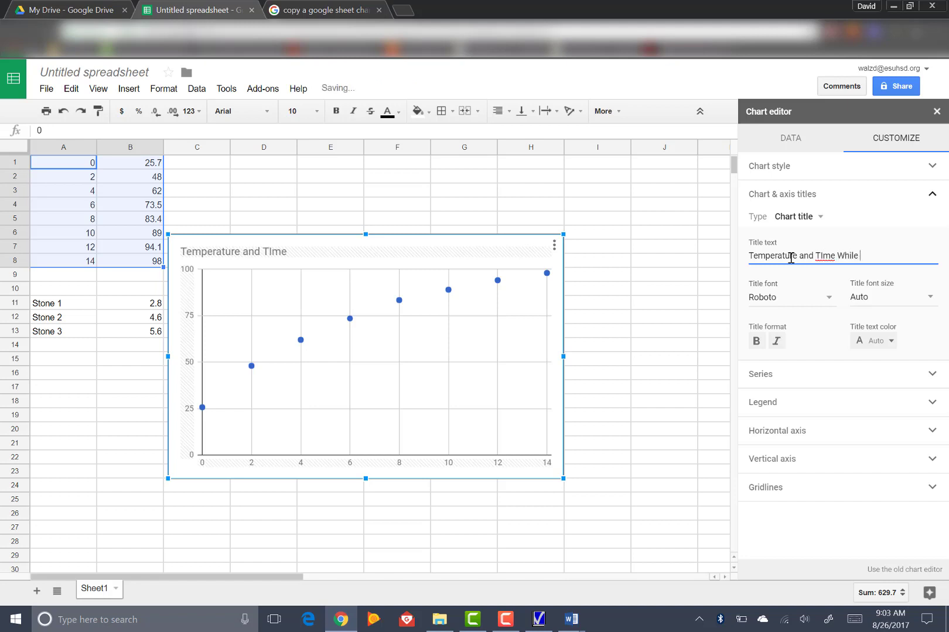
text(Heating Water on)
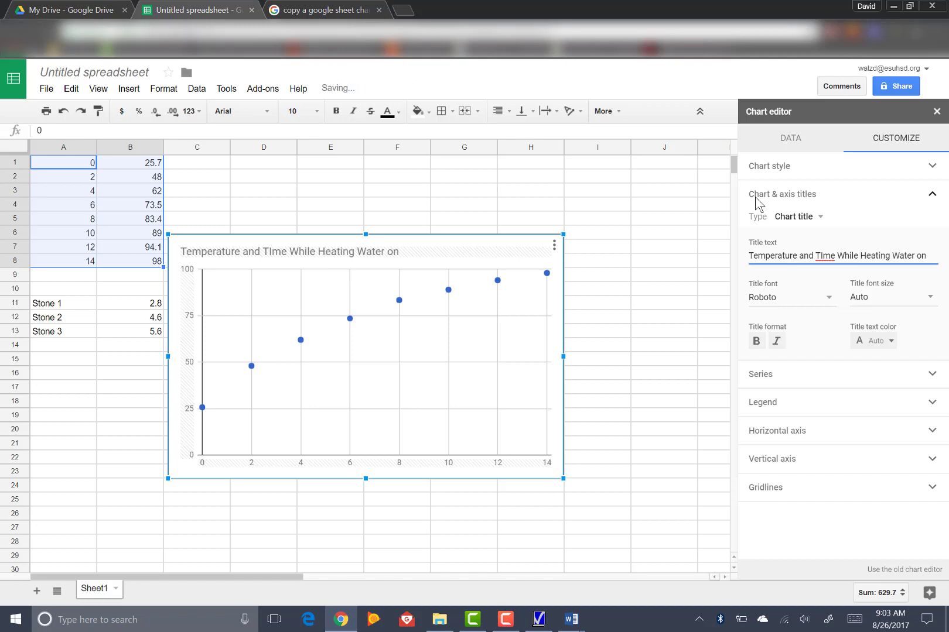
text( the)
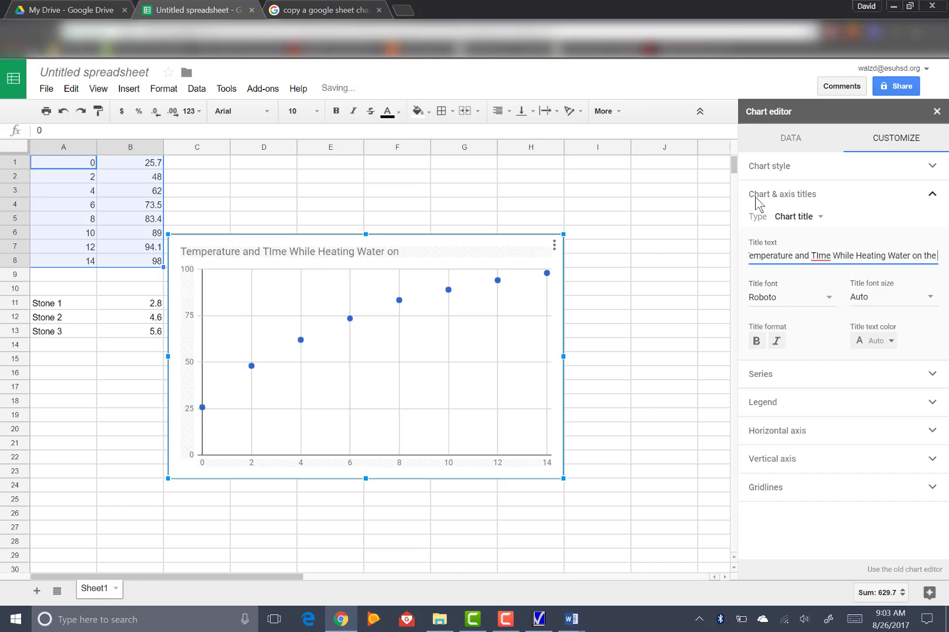
text( Hot Plate)
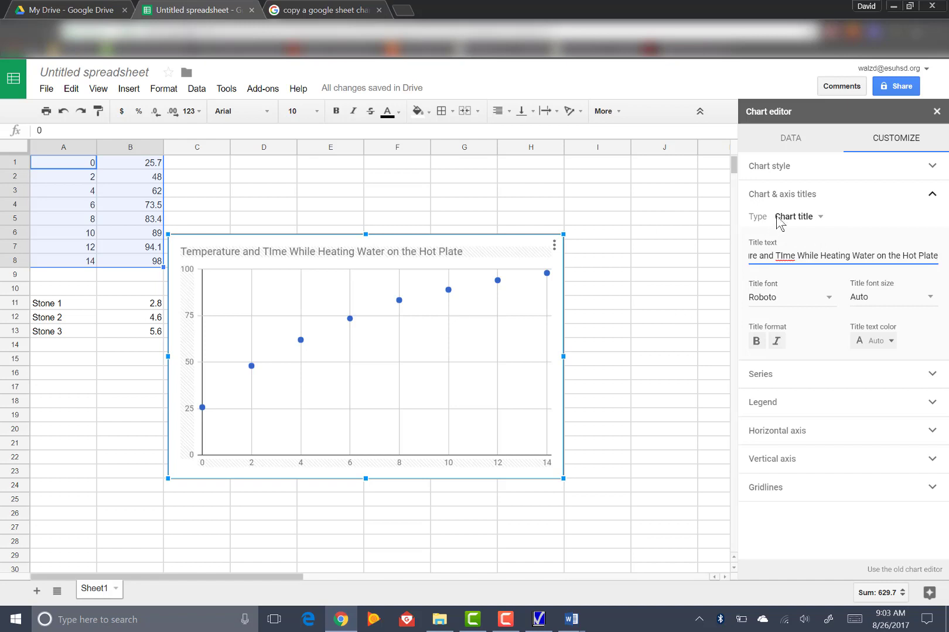
Step: Set the scatter chart's horizontal axis title to "Time (min)"
click(819, 219)
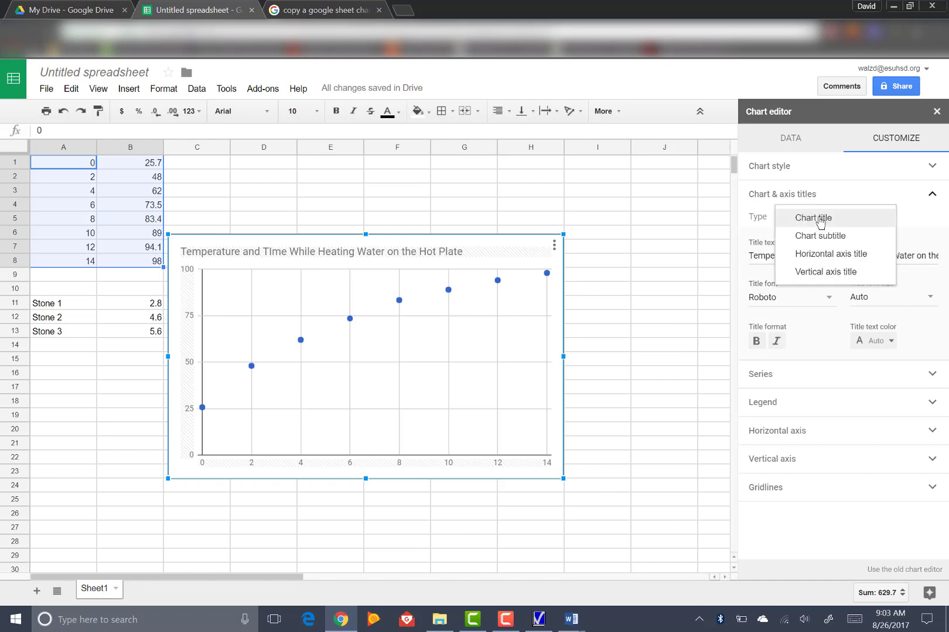
click(814, 254)
click(785, 256)
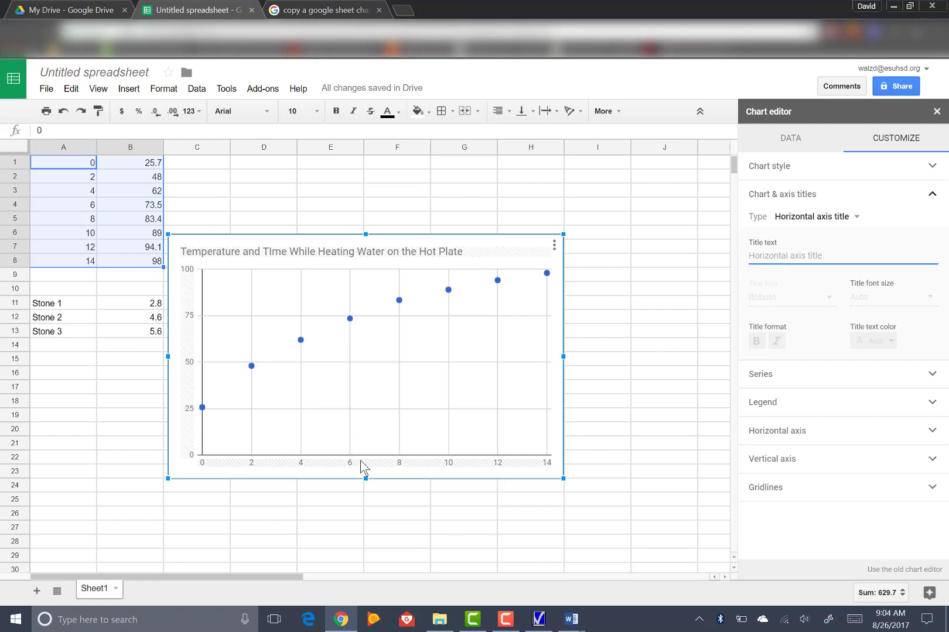
text(Time)
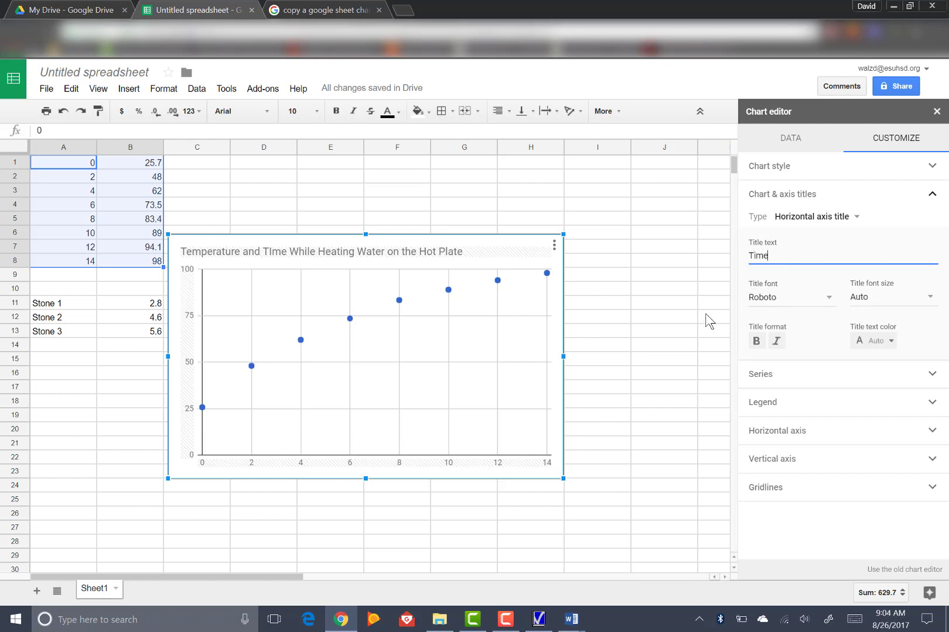
text( ()
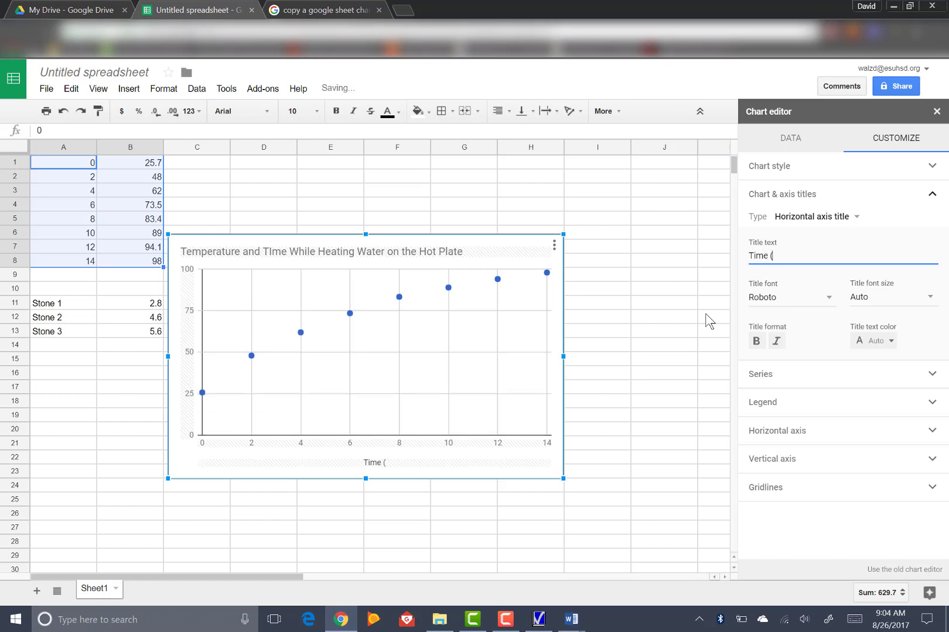
key(BackSpace)
text((min))
Step: Set the scatter chart's vertical axis title to "Temperature (C)"
click(850, 217)
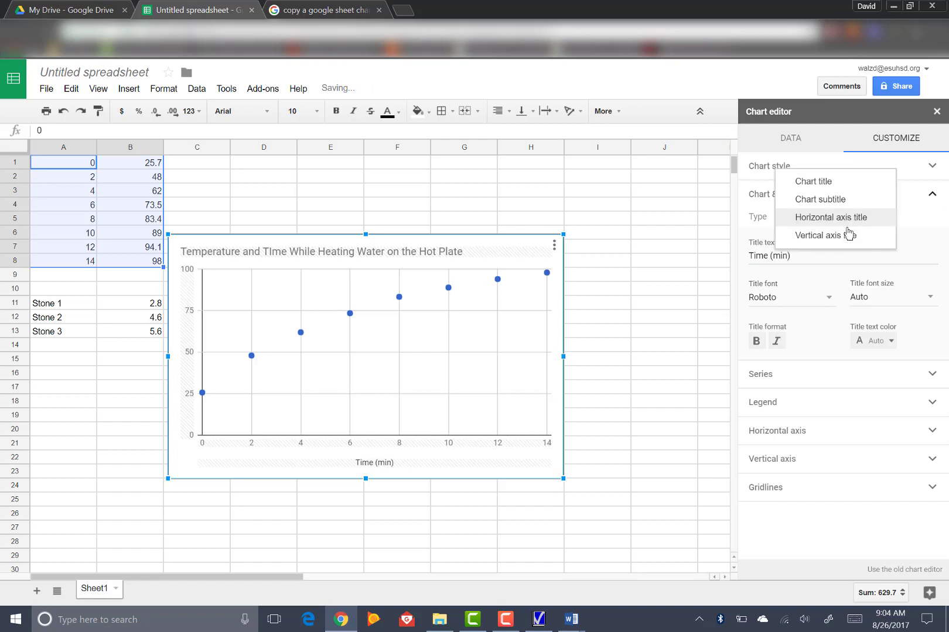
click(866, 216)
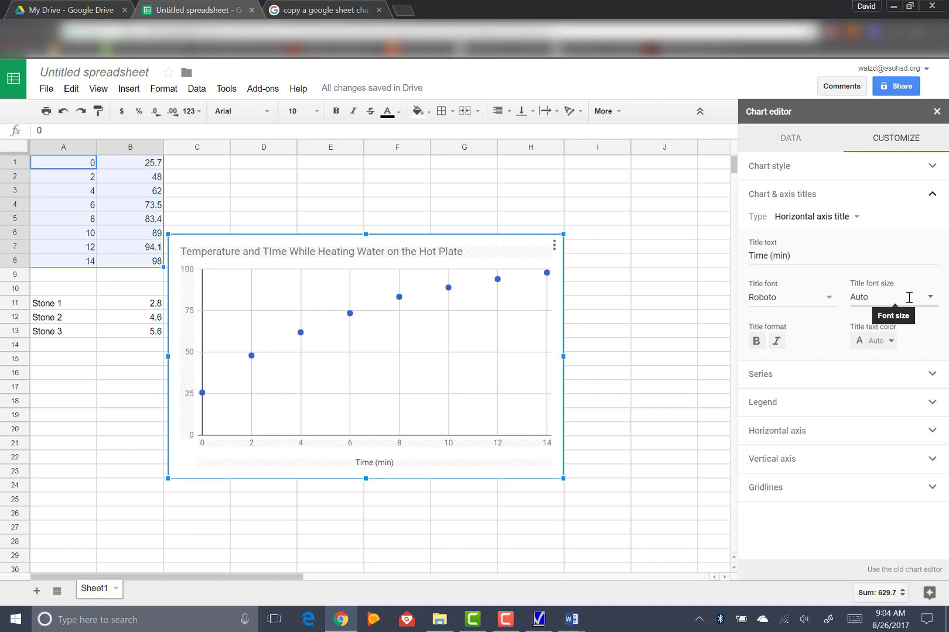
click(852, 218)
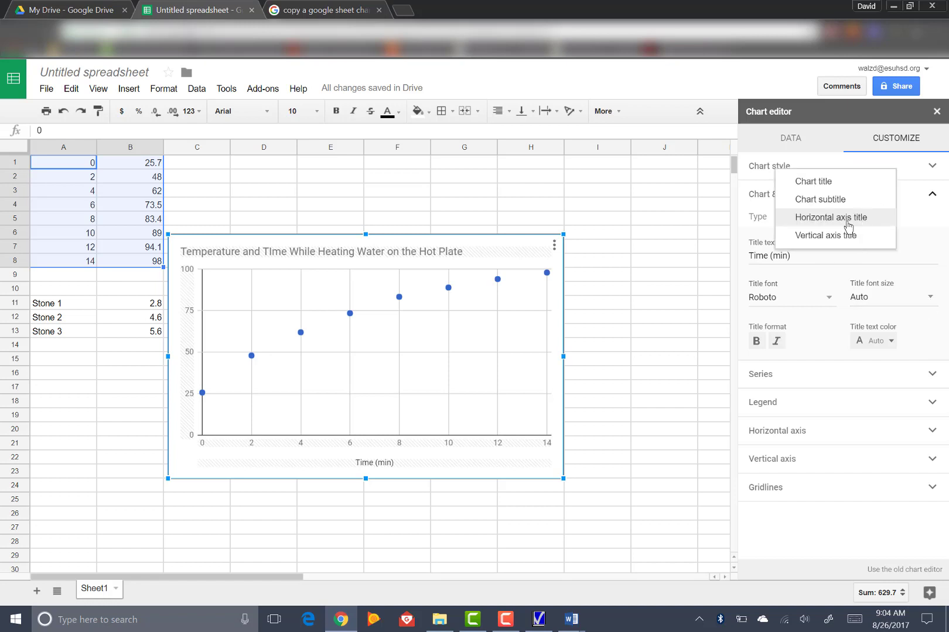
click(807, 237)
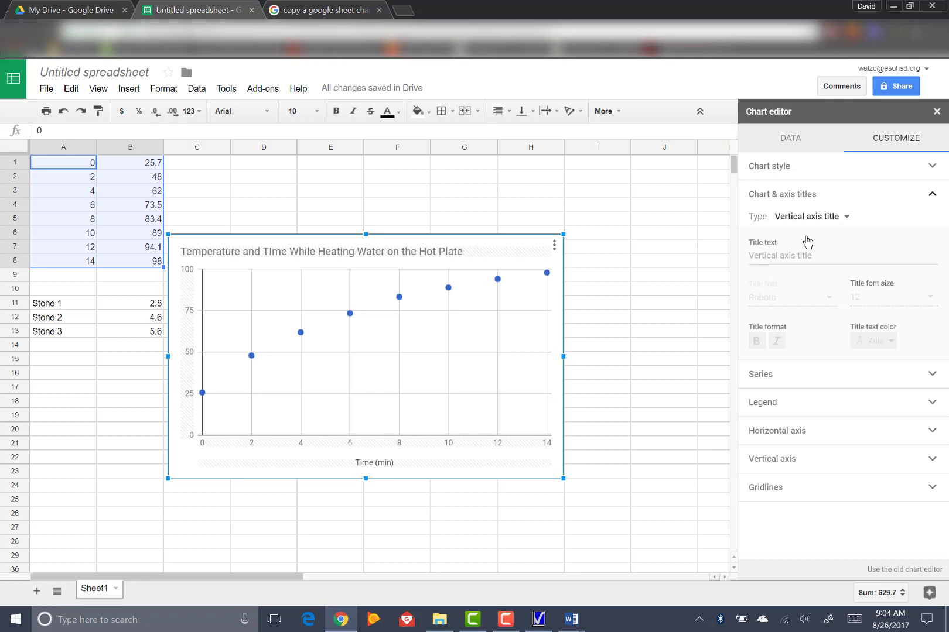
click(771, 258)
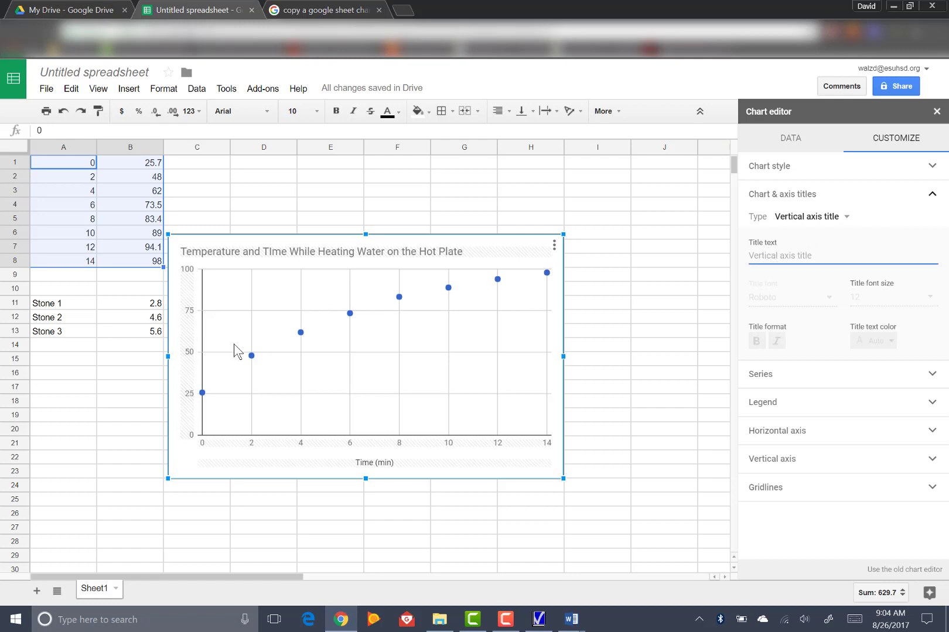
text(Temperature)
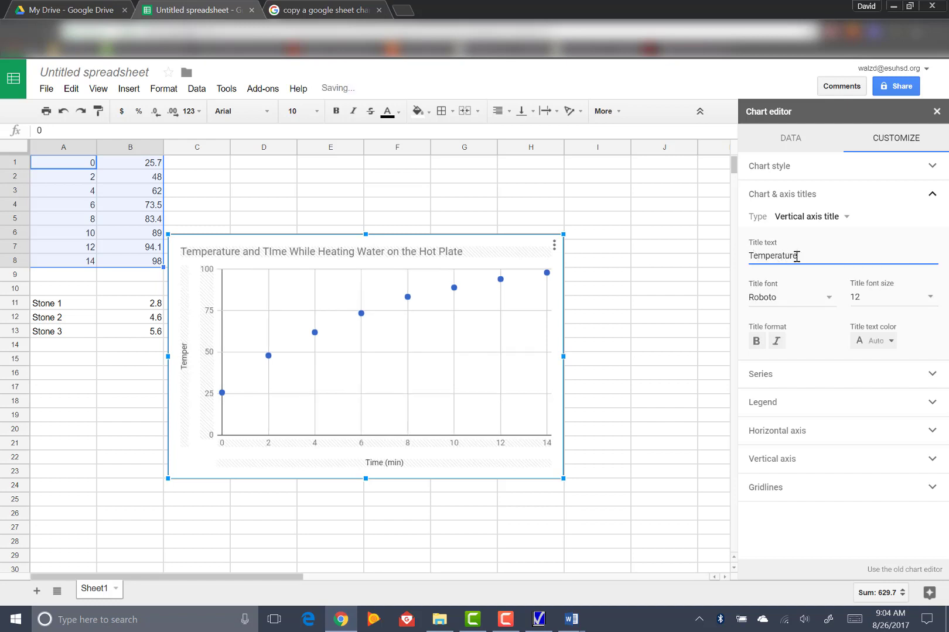
text( (C)
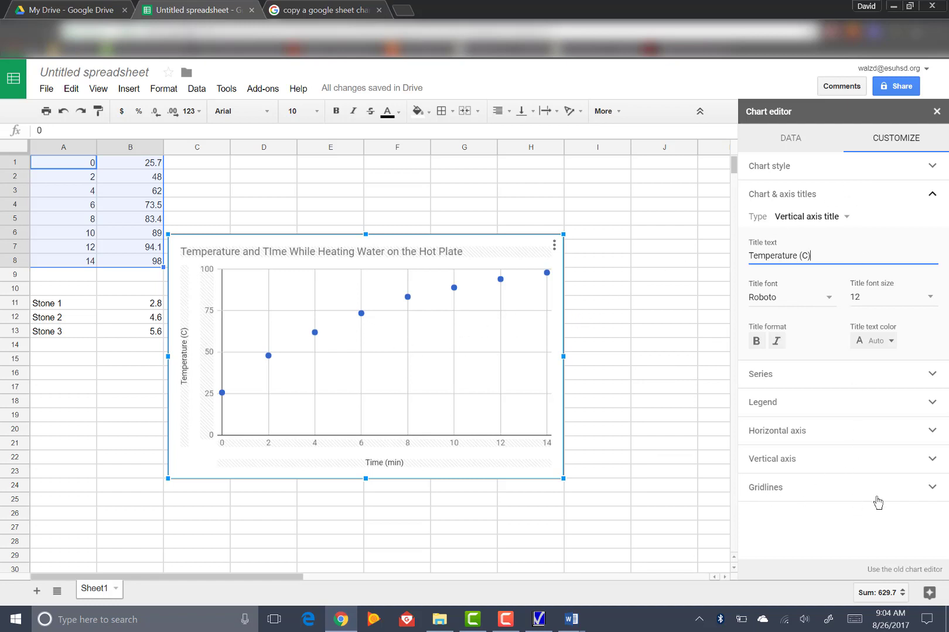
Step: Add a linear trendline to data series 1 of the scatter chart and show its R² value
click(936, 493)
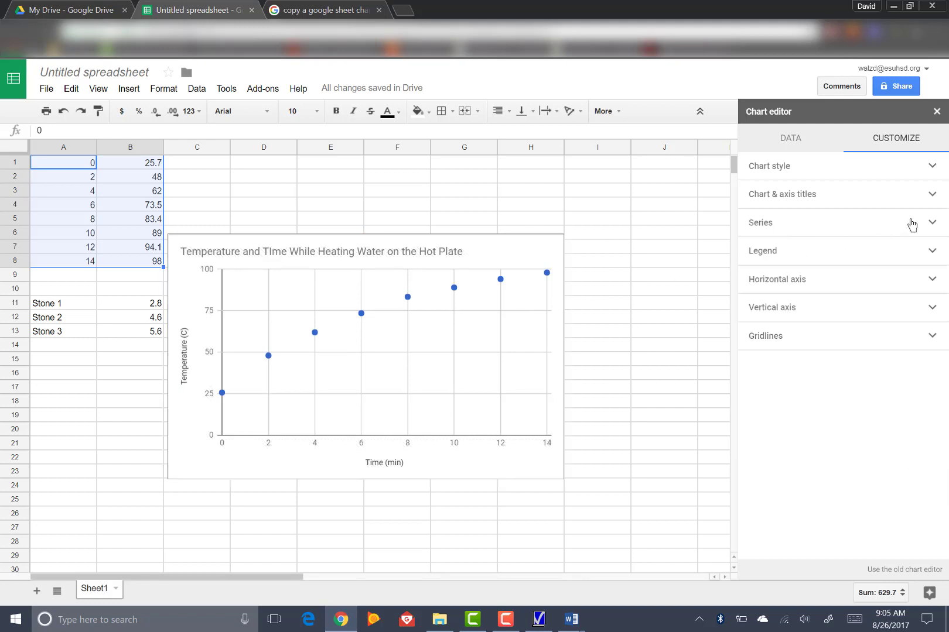
click(931, 223)
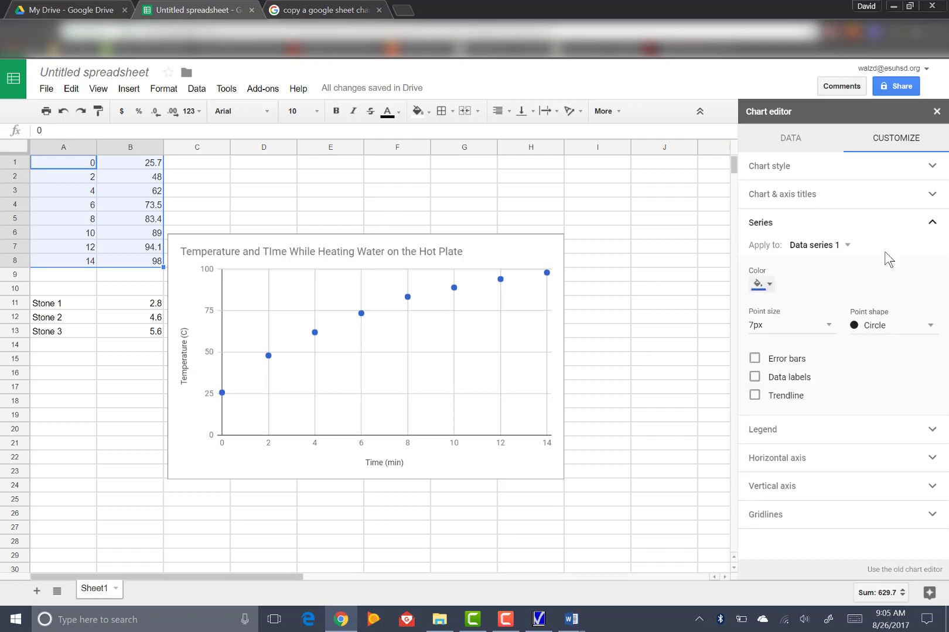
click(754, 397)
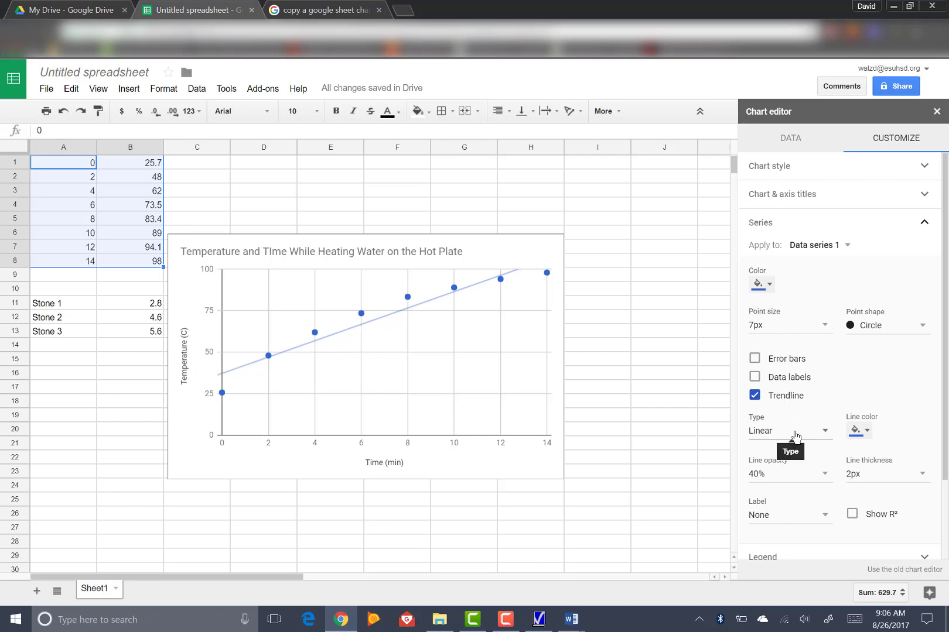
scroll(847, 446, down, 1)
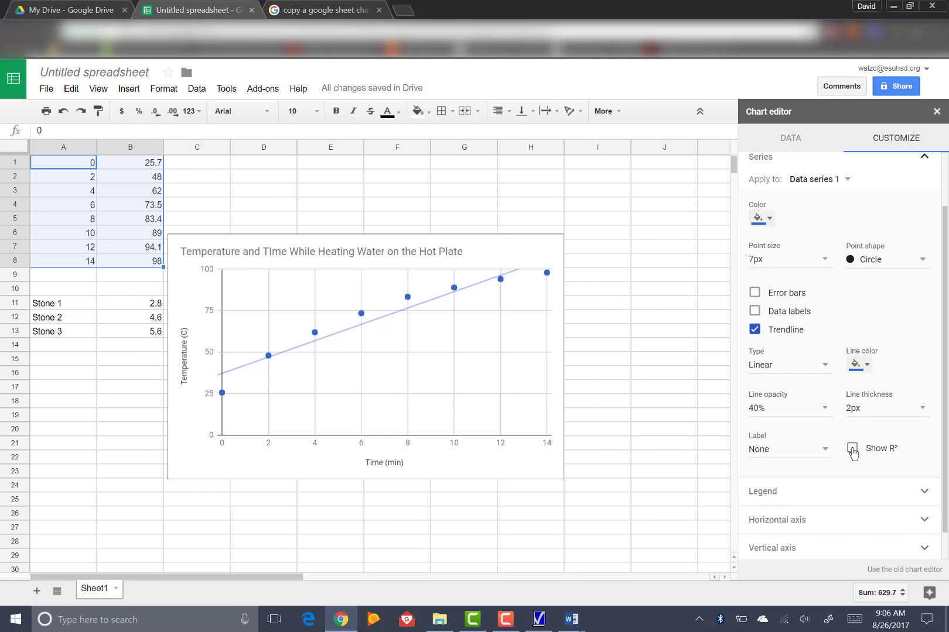
click(852, 449)
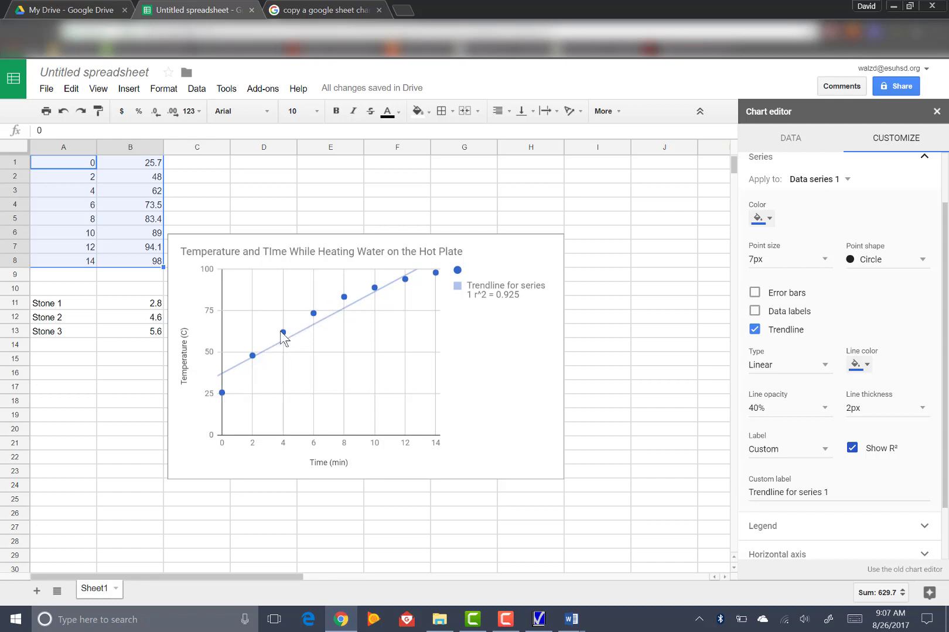
Step: Move the scatter chart up and right to about columns C–I, starting at row 3, and close the chart editor
click(258, 351)
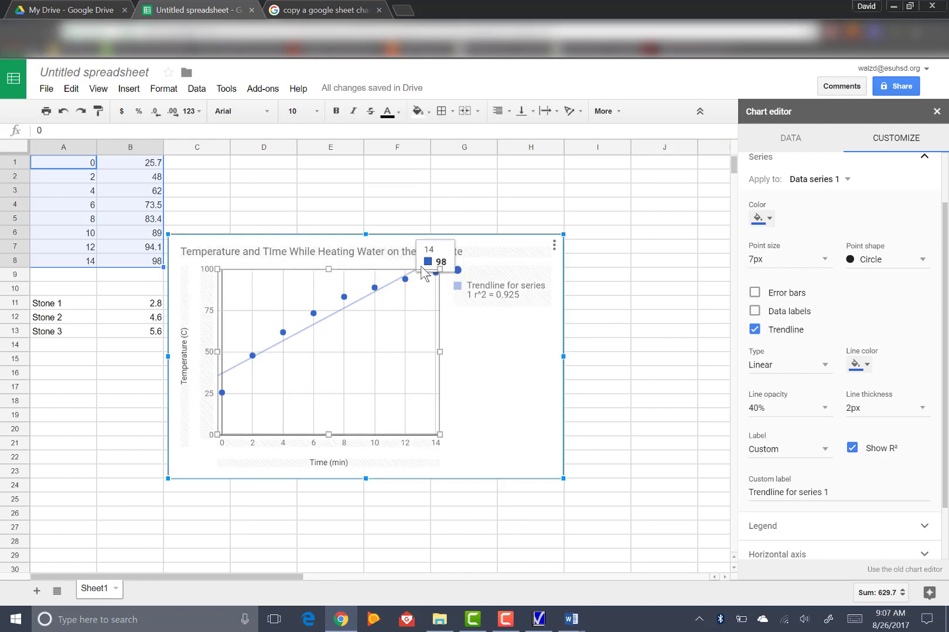
mouse_move(413, 291)
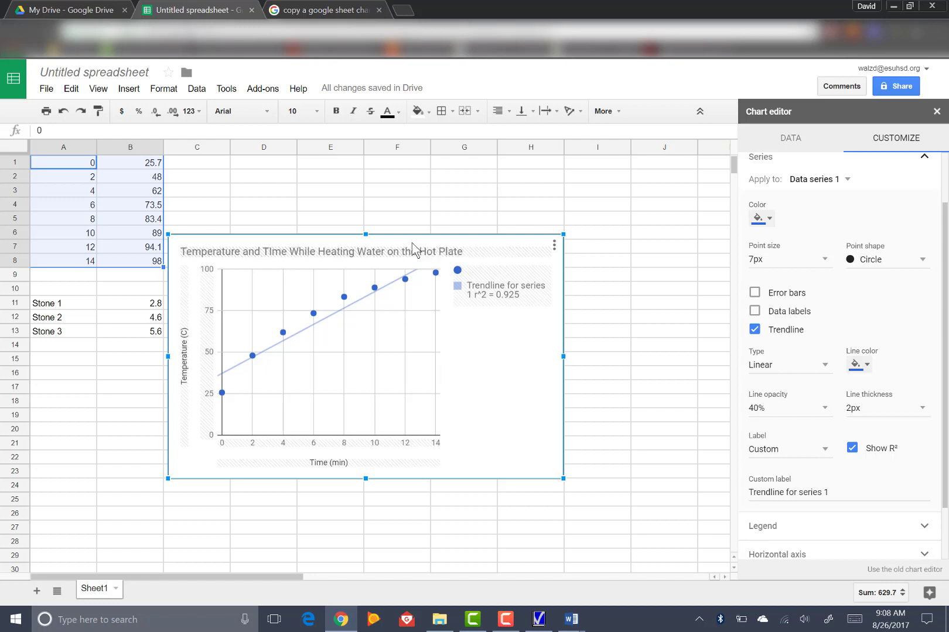
drag(410, 237, 451, 193)
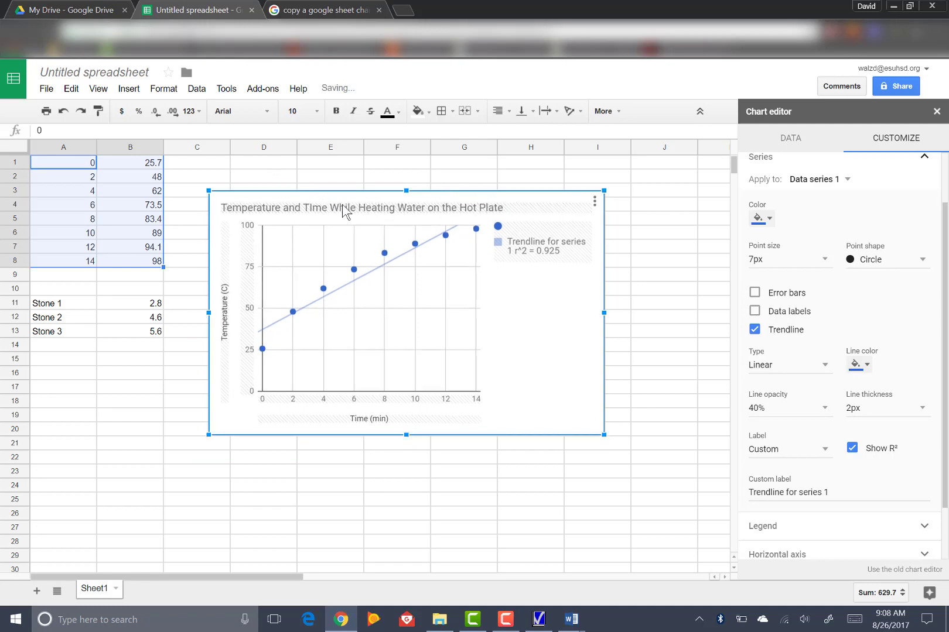
click(678, 360)
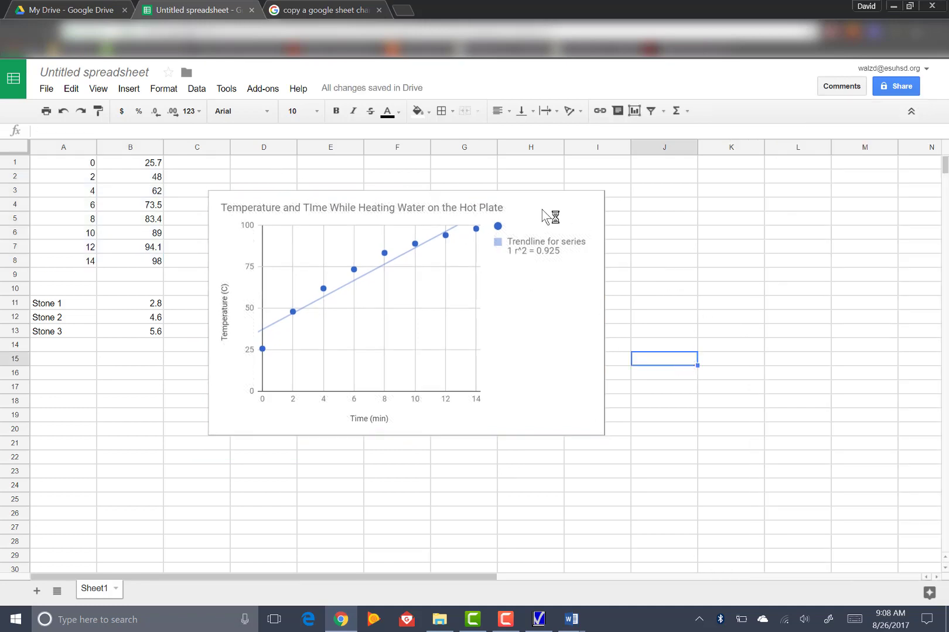
Step: Copy the scatter chart with its trendline to the clipboard
click(522, 205)
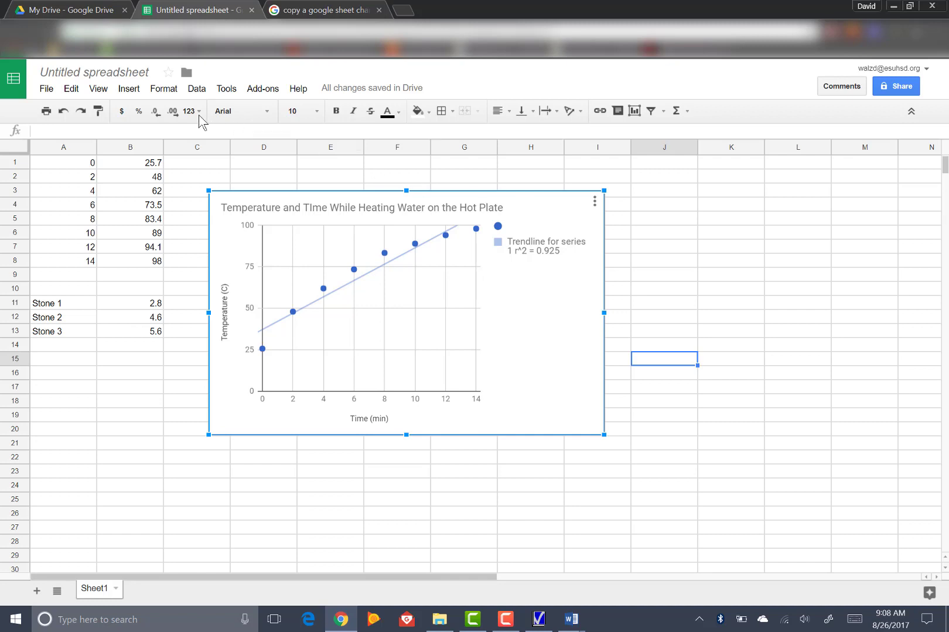
click(72, 89)
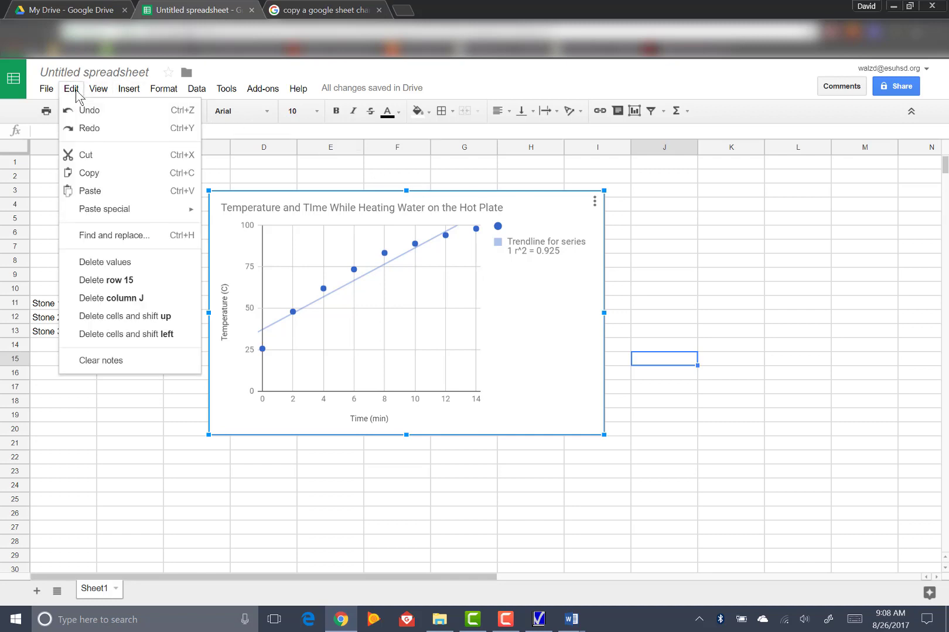
click(90, 173)
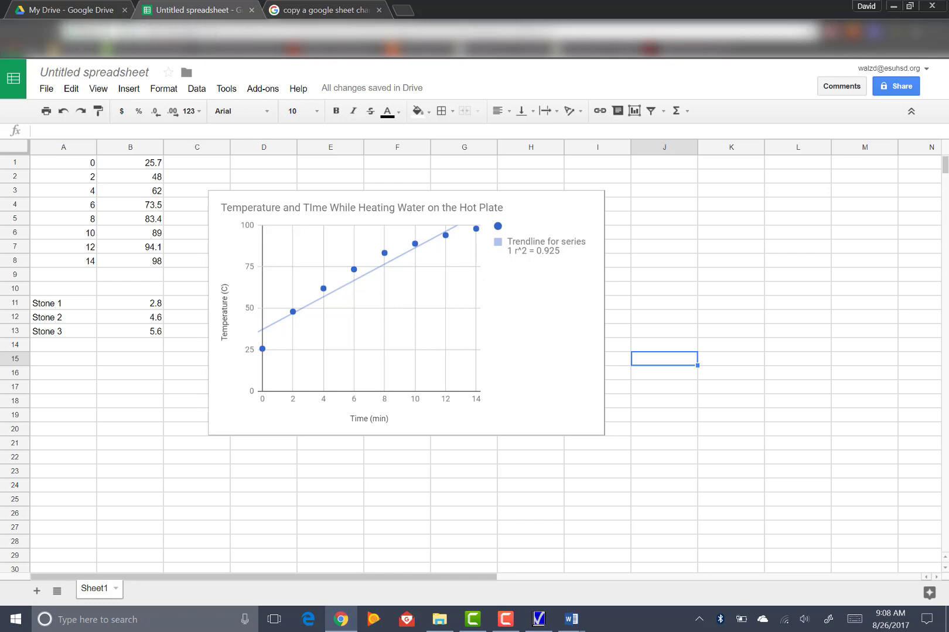
Step: Switch to Google Drive and create a new blank Google Docs document
click(46, 13)
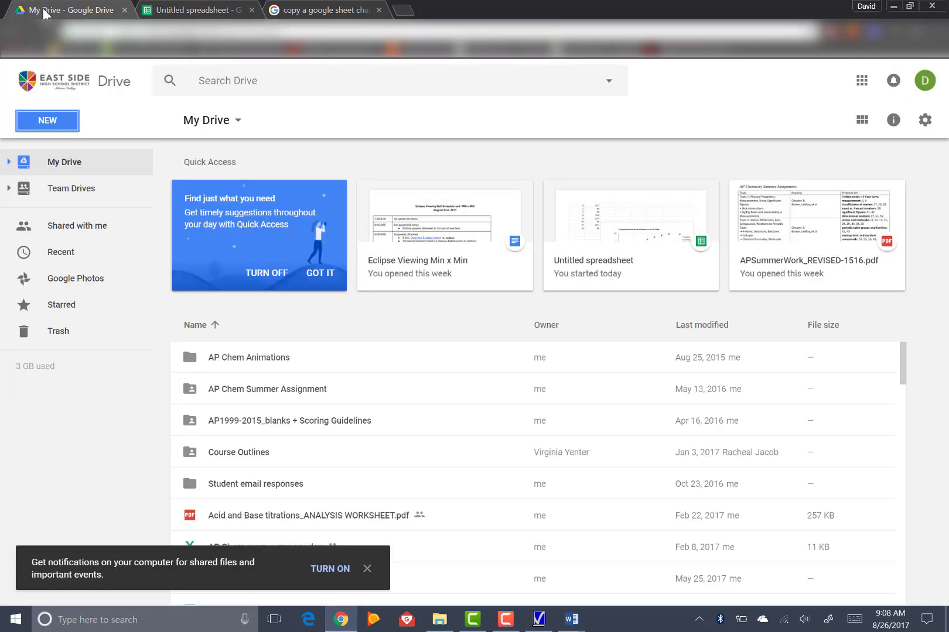
click(47, 120)
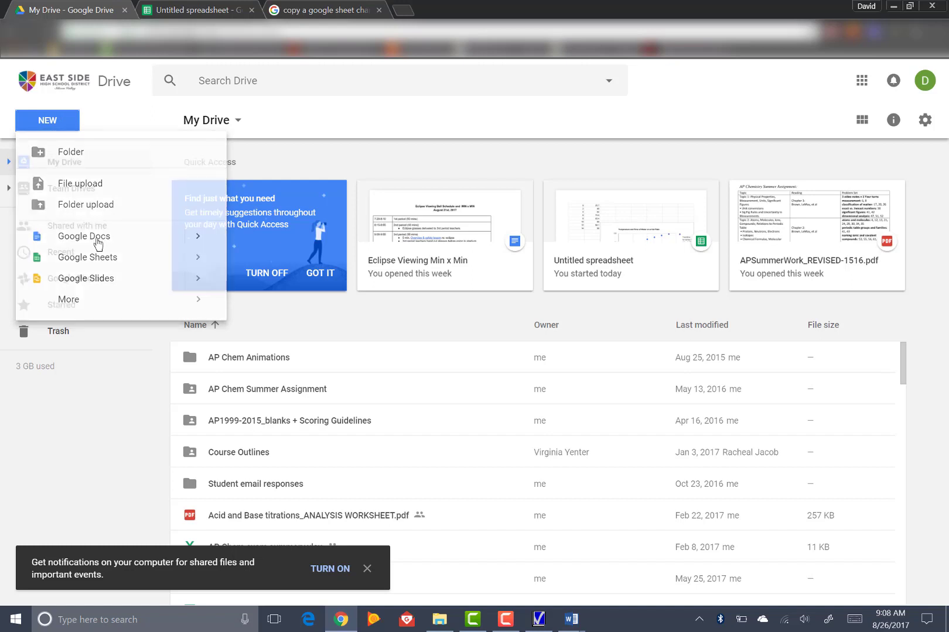
click(97, 240)
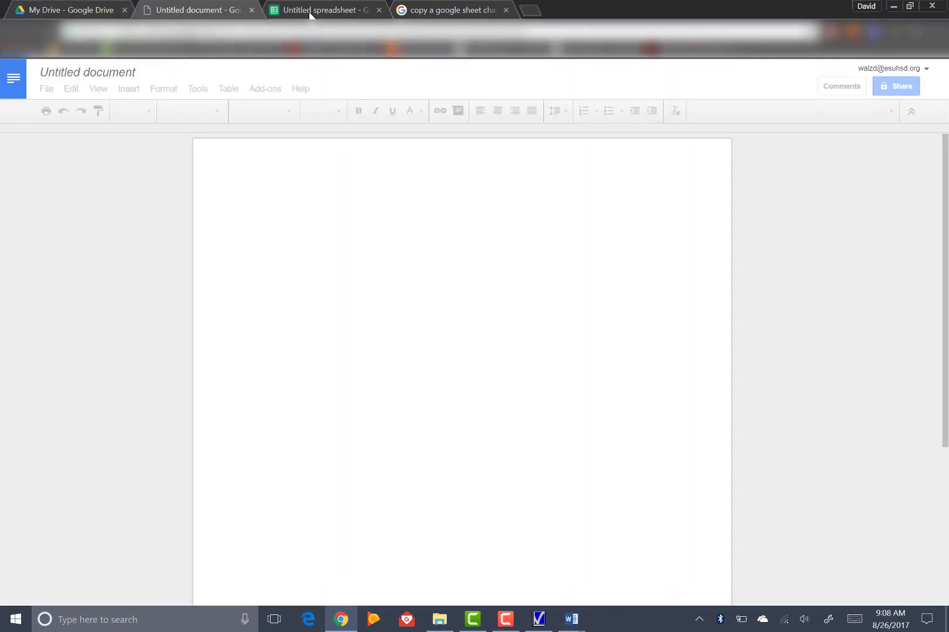
Step: Return to the spreadsheet in Google Sheets and copy the scatter chart again
click(318, 9)
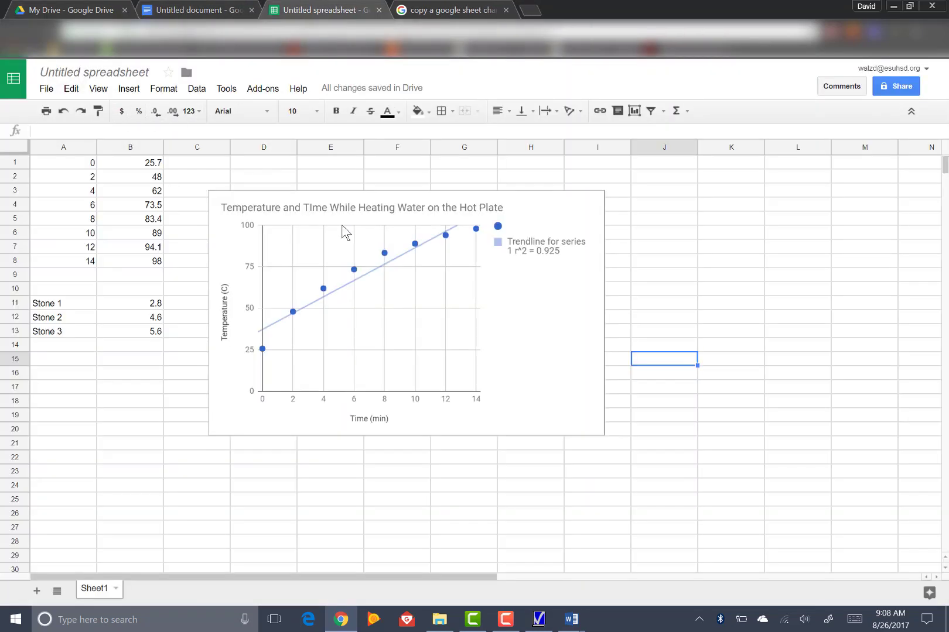
click(360, 213)
click(71, 89)
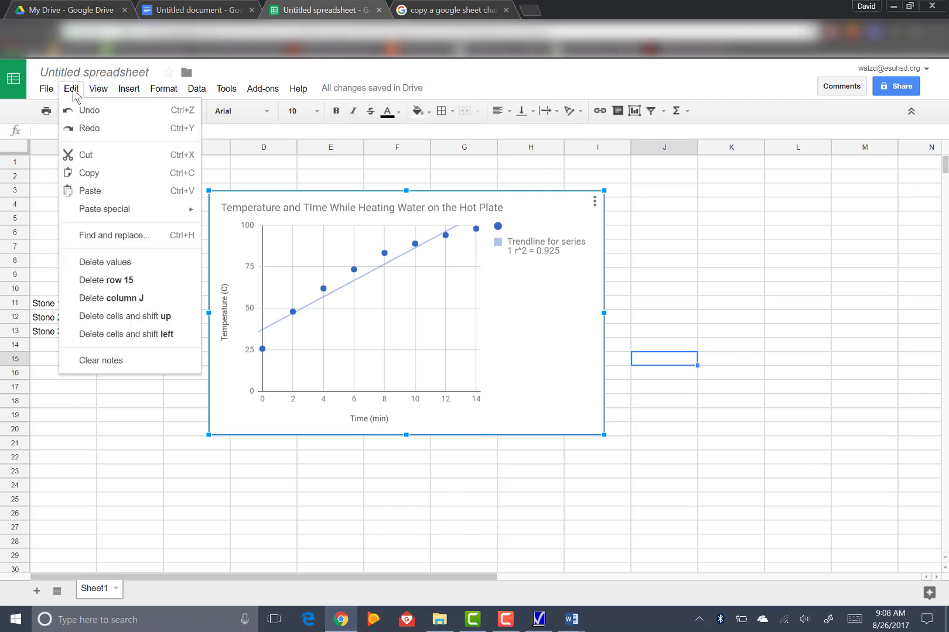
click(88, 174)
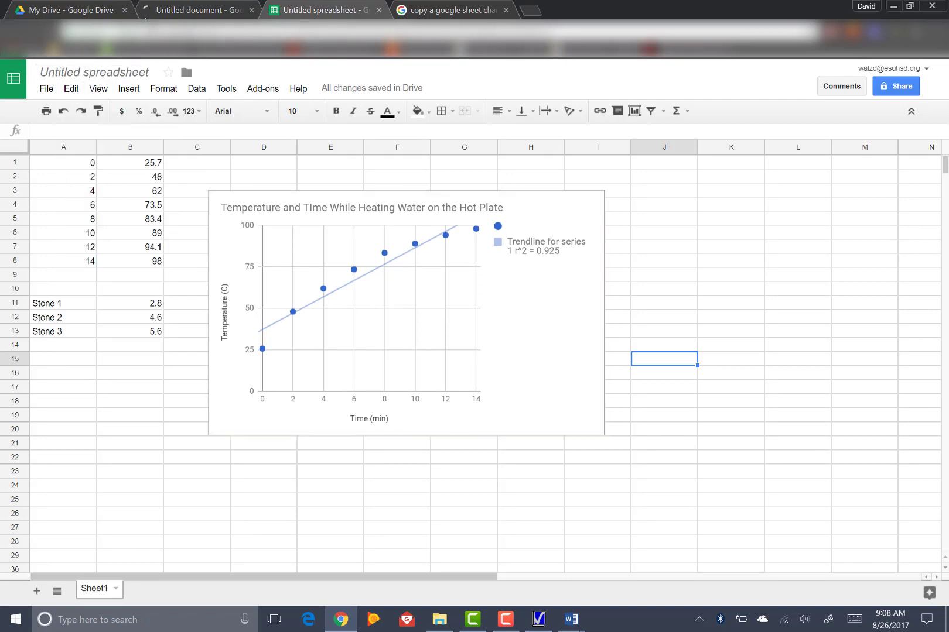
Step: Switch to the new Google Docs document and paste the chart unlinked from the spreadsheet
click(186, 10)
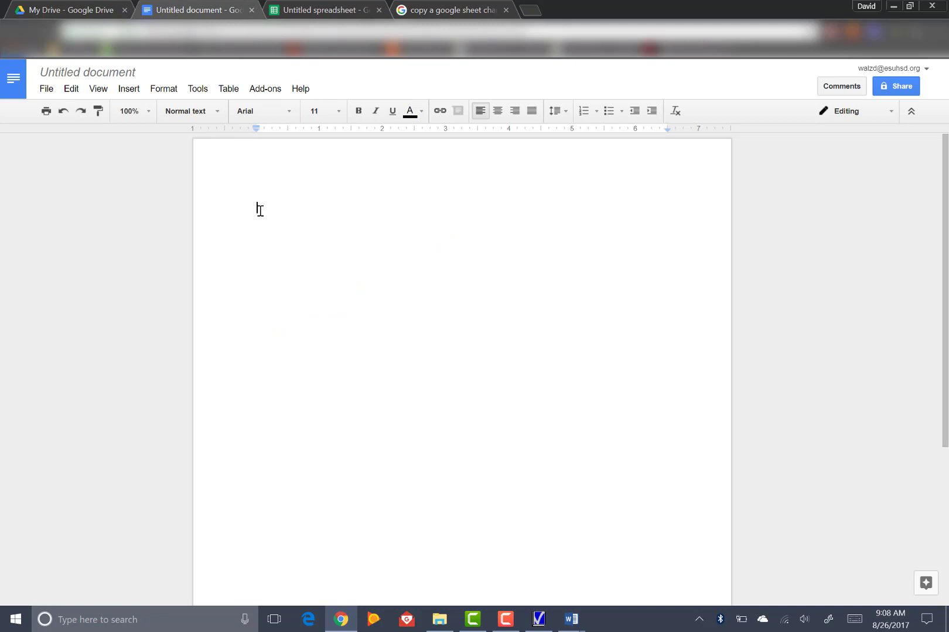
click(72, 92)
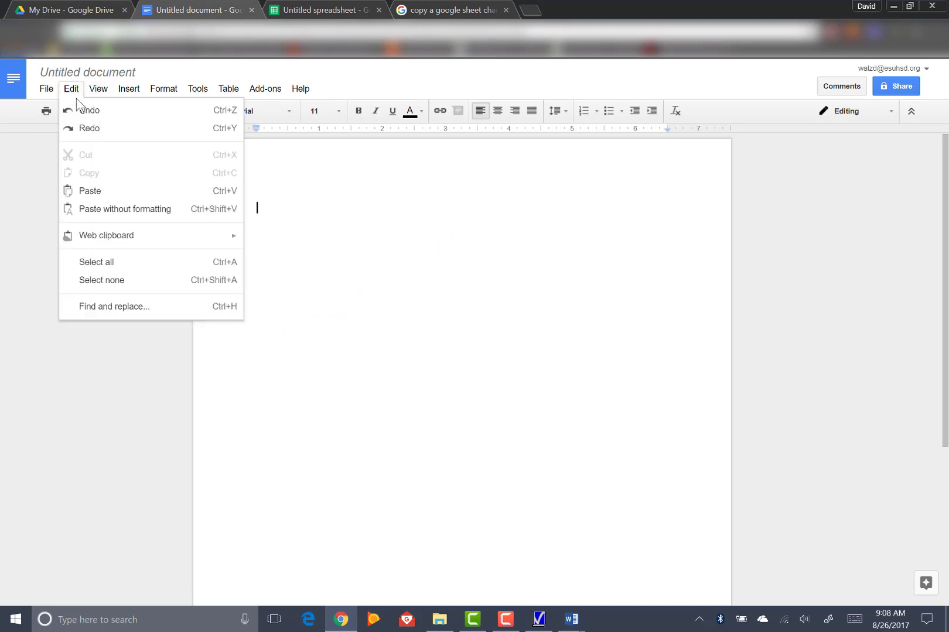
click(89, 194)
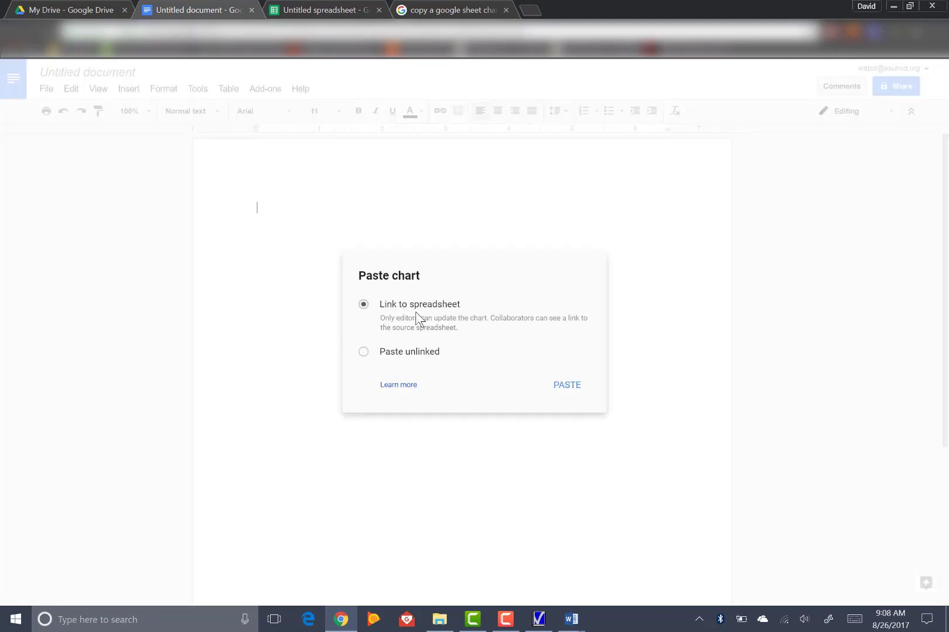
click(364, 352)
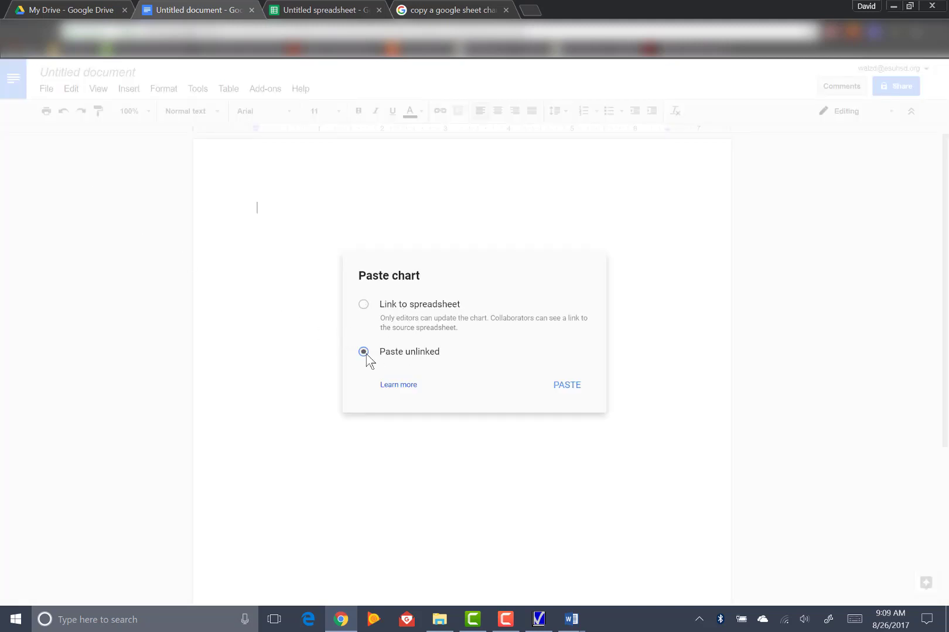
click(565, 391)
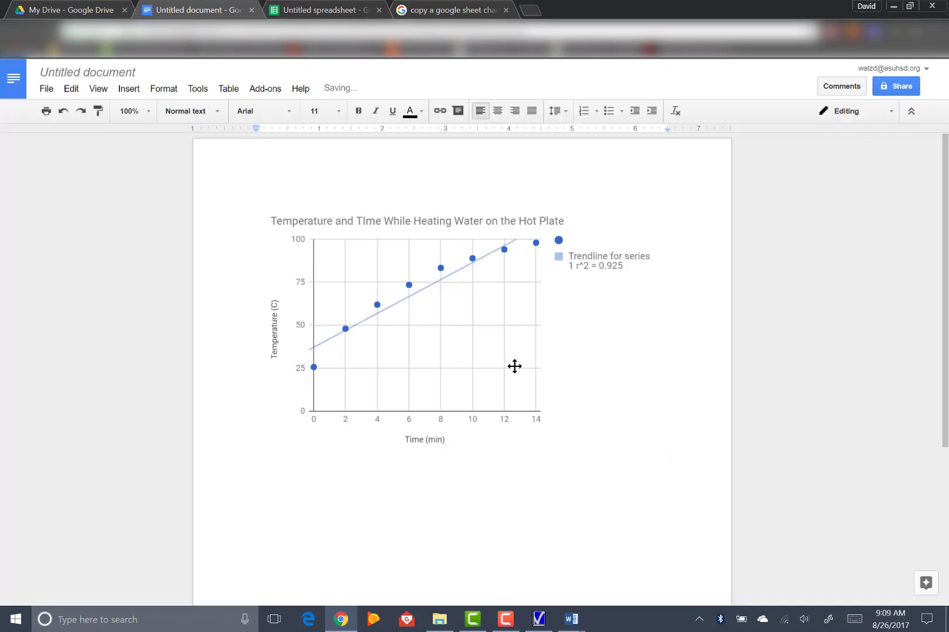
Step: Shrink the pasted chart in the document to about 4.5 inches wide and start a new line after it
click(445, 345)
drag(259, 204, 382, 281)
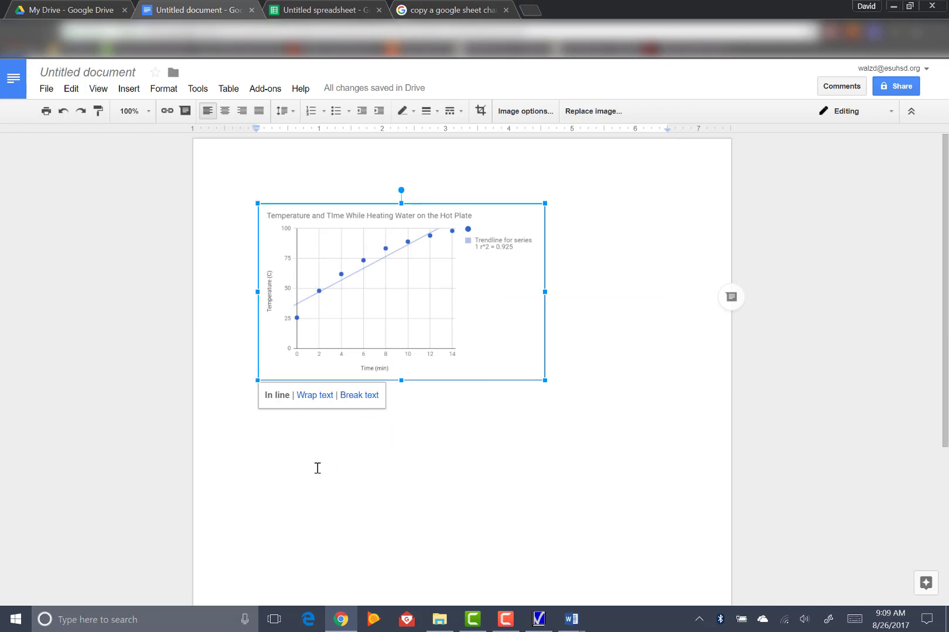
click(606, 440)
click(266, 524)
click(580, 368)
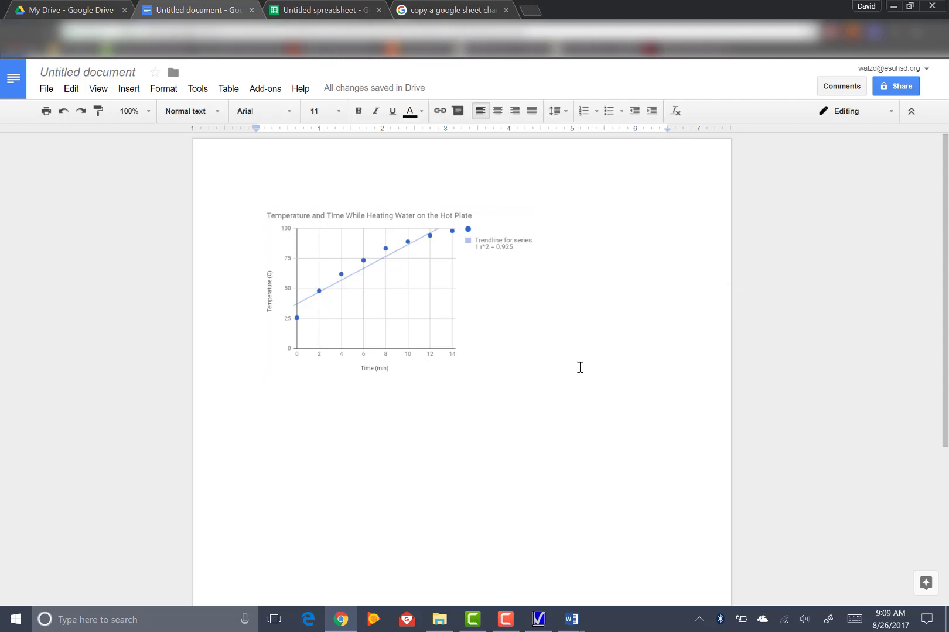
key(Return)
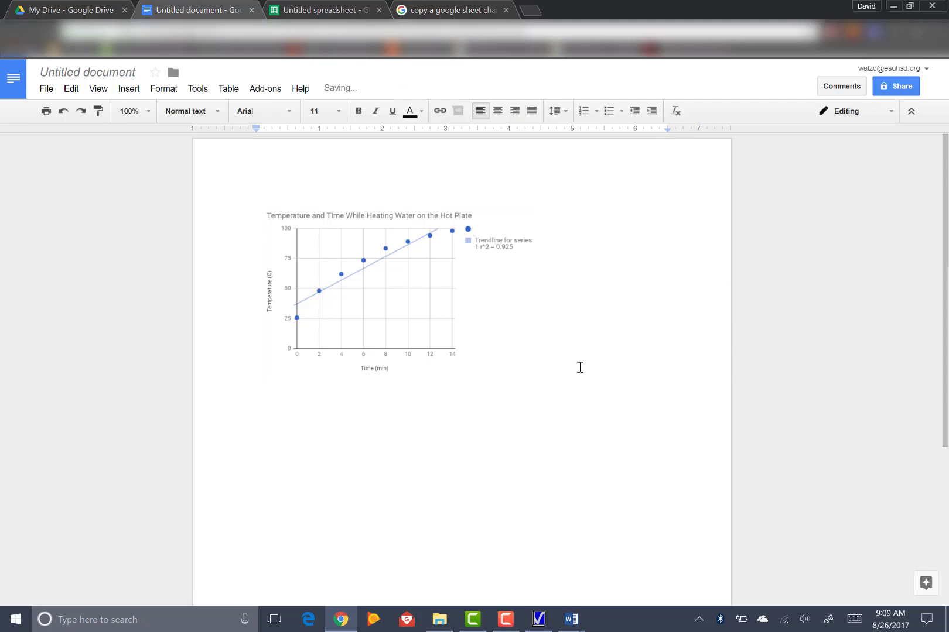
Step: Switch back to the spreadsheet and move the scatter chart right to about columns F–K
click(334, 12)
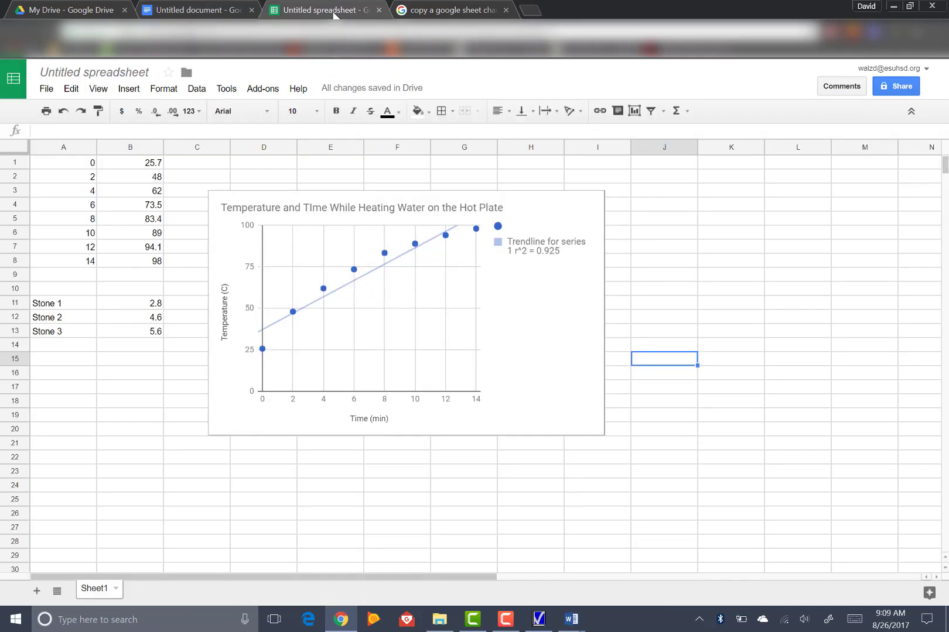
double_click(584, 195)
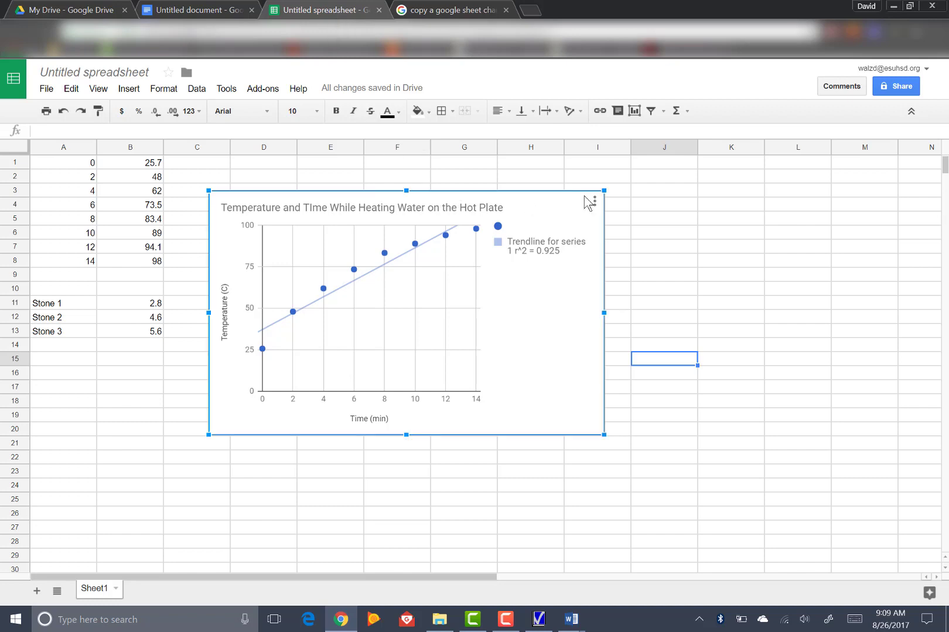
drag(536, 202, 685, 206)
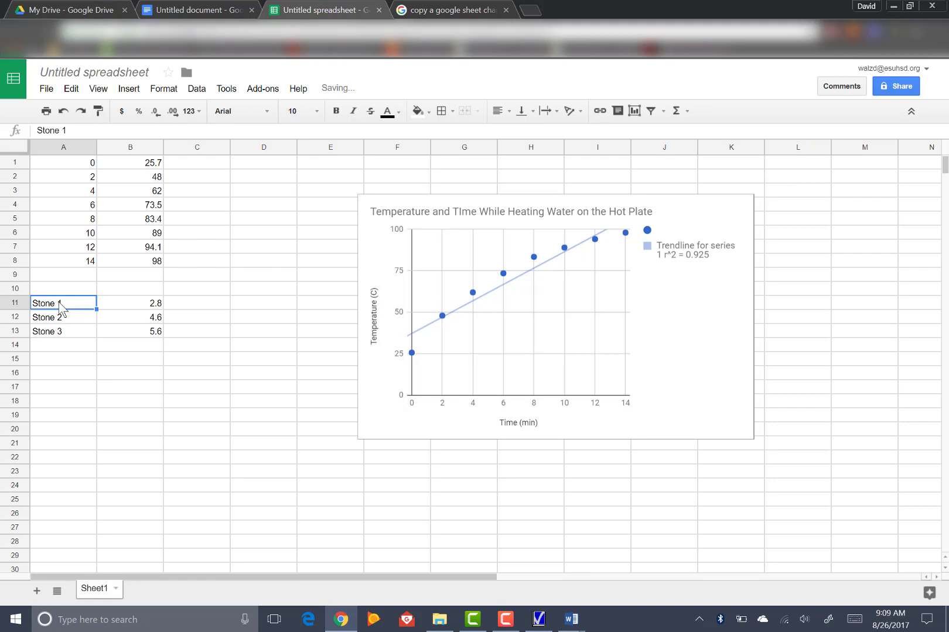
Step: Insert a chart of the stone data in A11:B13 and set its type to column chart
drag(76, 310, 119, 334)
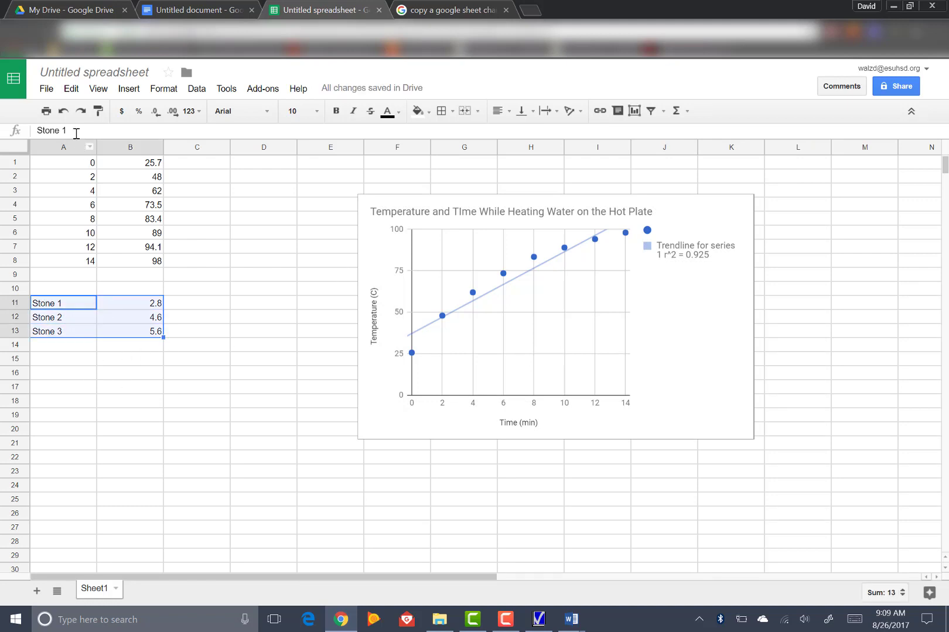
click(129, 89)
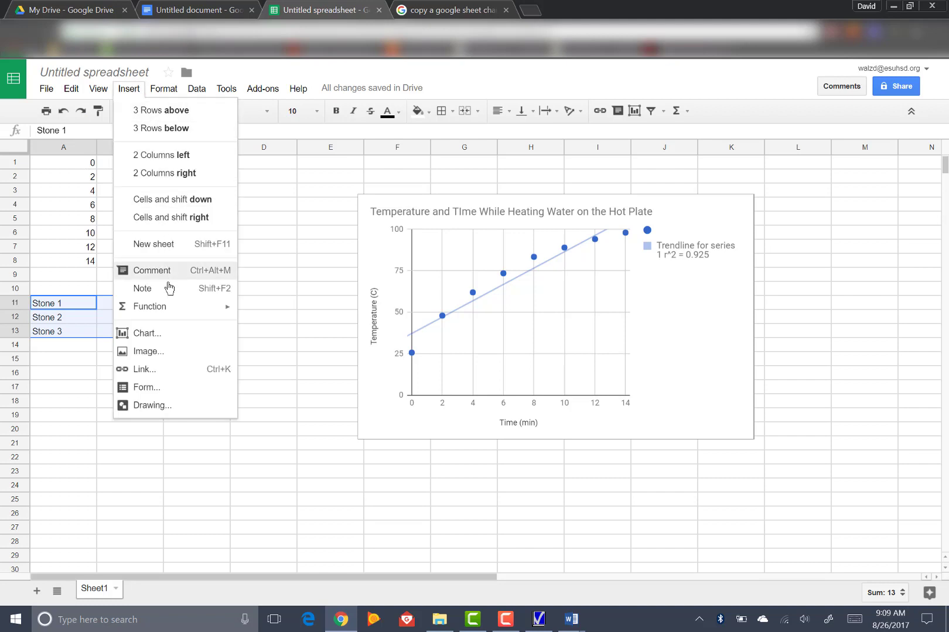
click(147, 334)
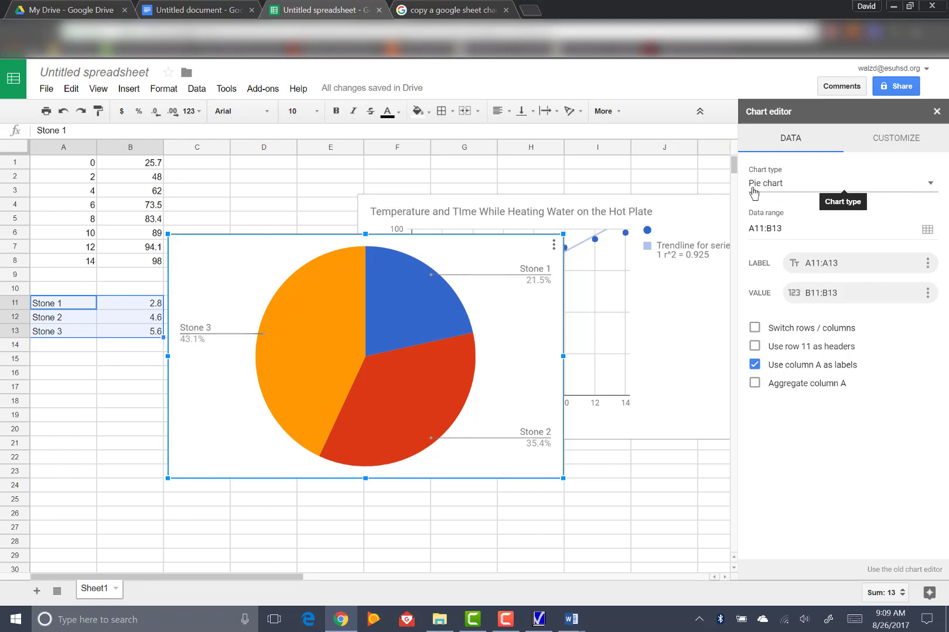
click(936, 188)
click(892, 261)
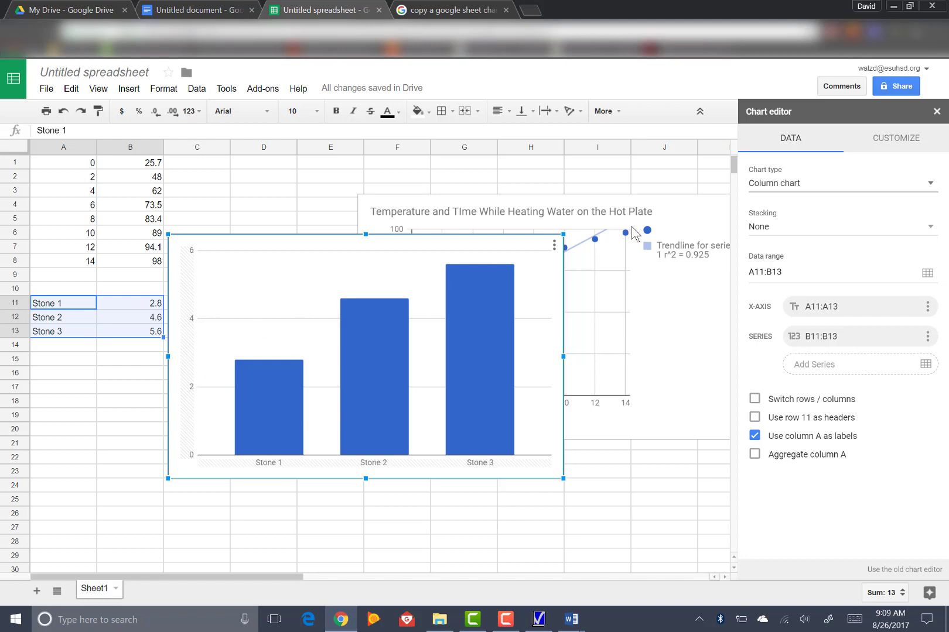
Step: Give the stone column chart the title "Masses of Stones"
click(902, 149)
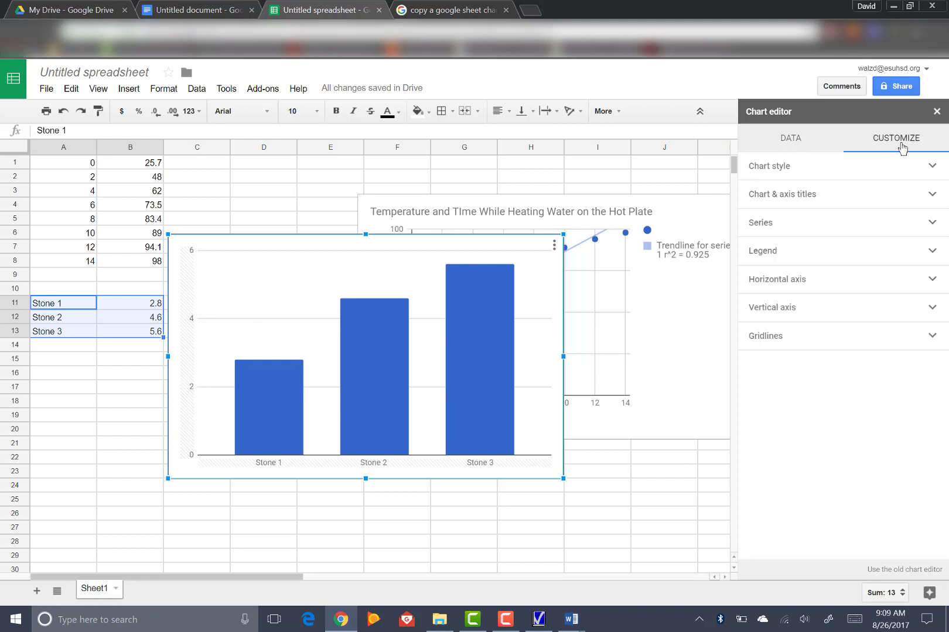
click(931, 169)
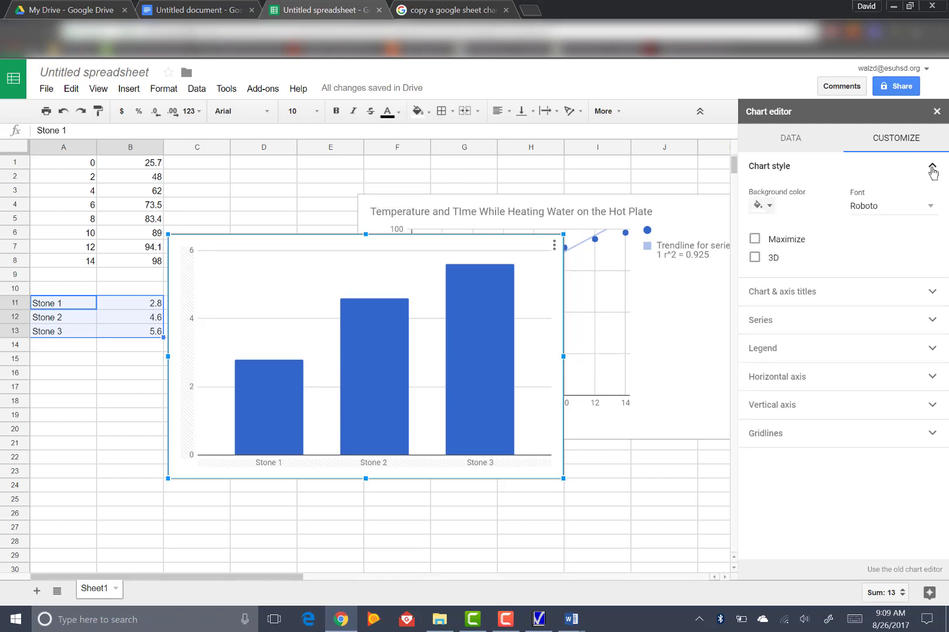
click(931, 169)
click(932, 195)
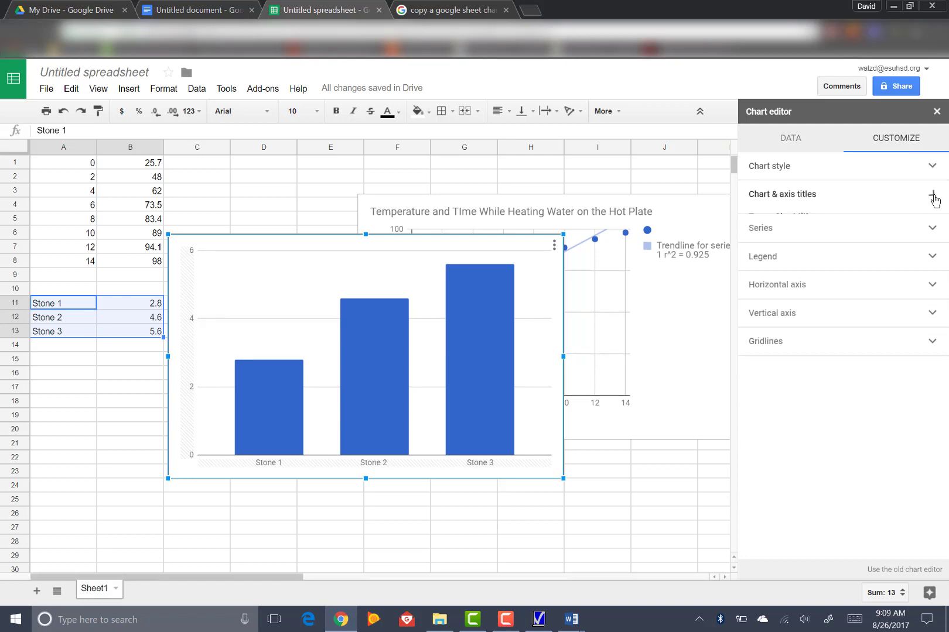
click(769, 257)
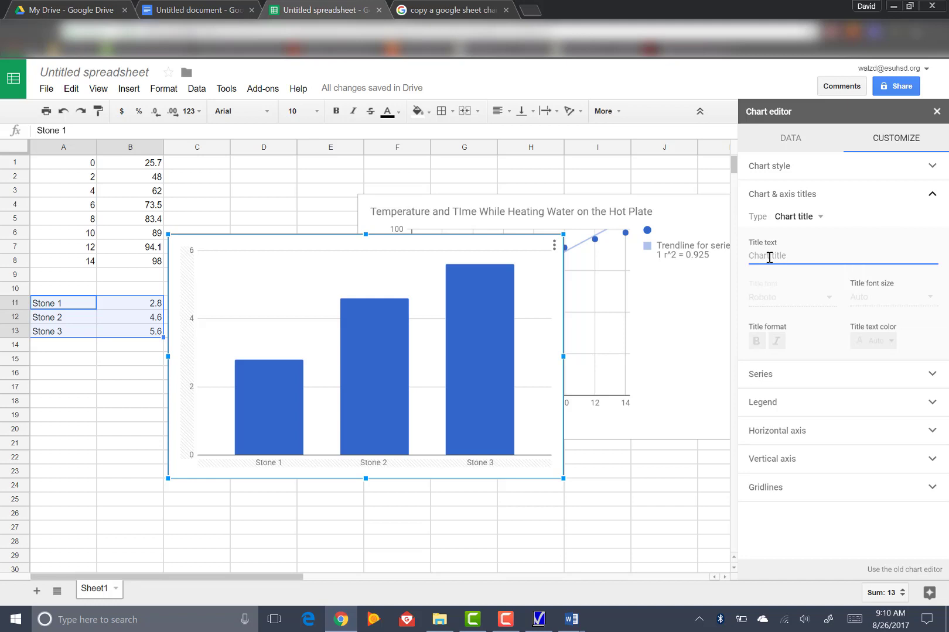
text(Ston)
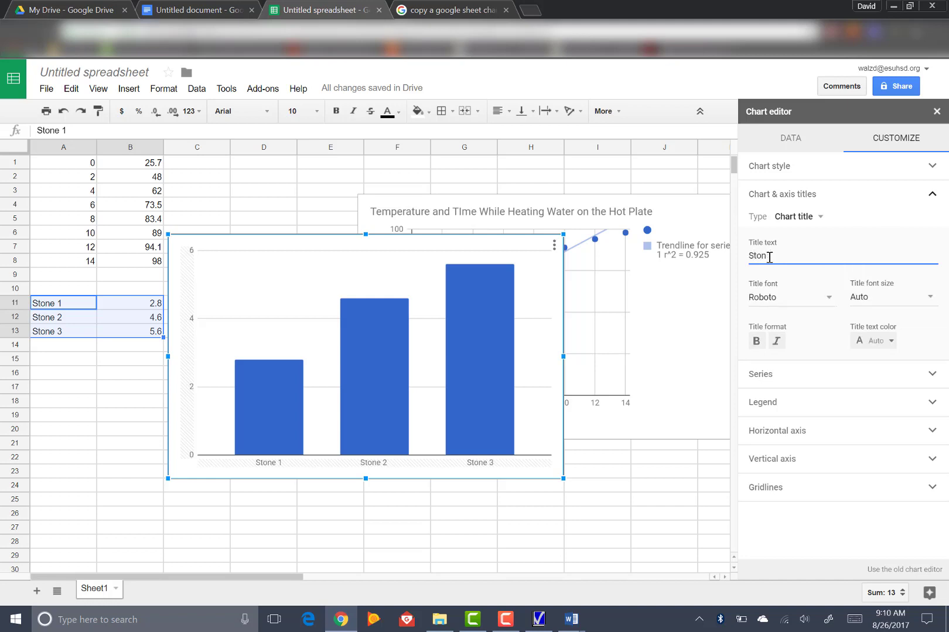
key(BackSpace)
text(MKa)
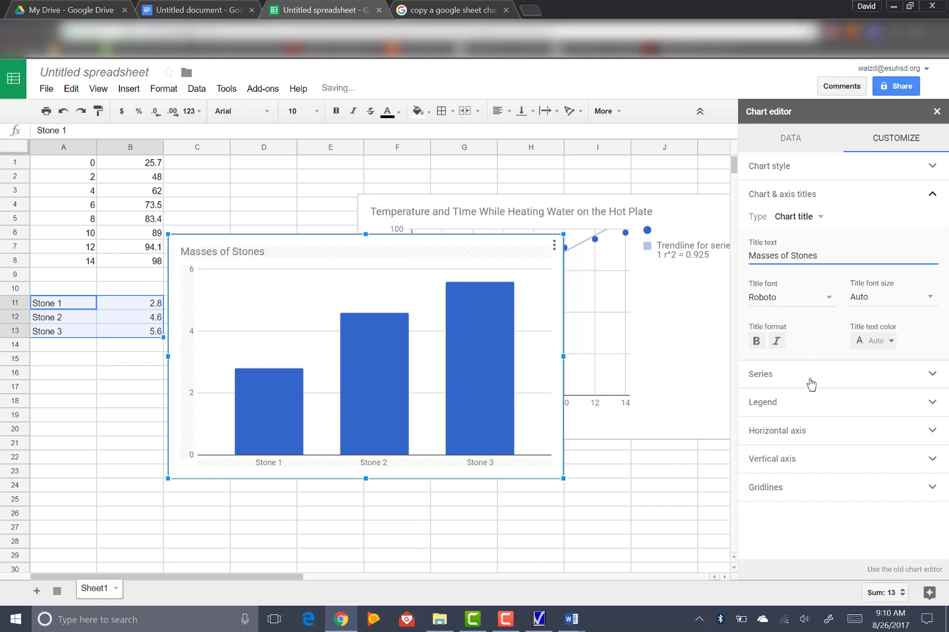
Step: Set the column chart's horizontal axis title to "Stones"
click(815, 218)
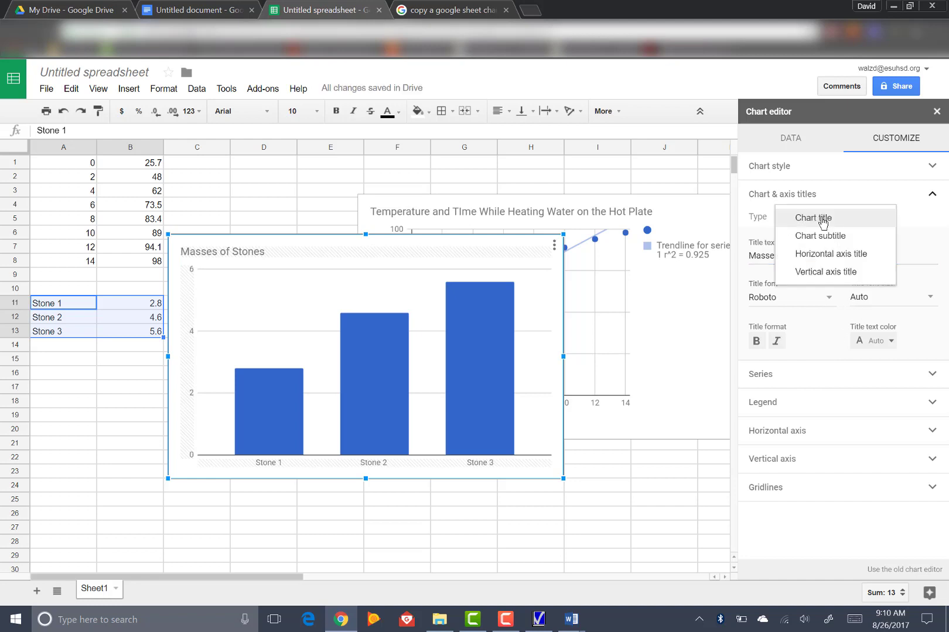
click(826, 256)
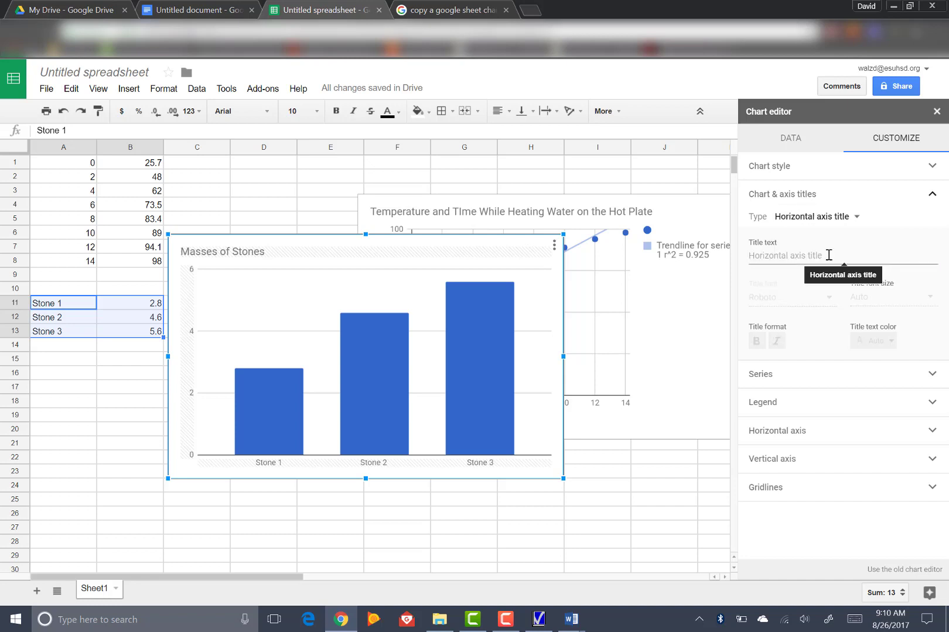
click(829, 256)
text(Stones)
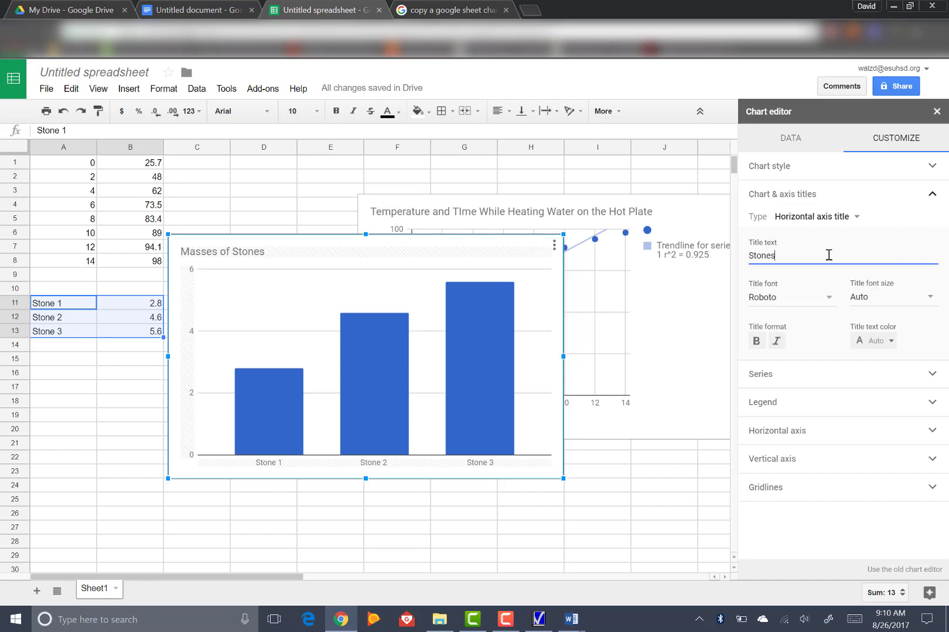
Step: Set the column chart's vertical axis title to "Mass (g)" and close the chart editor
click(836, 216)
click(831, 233)
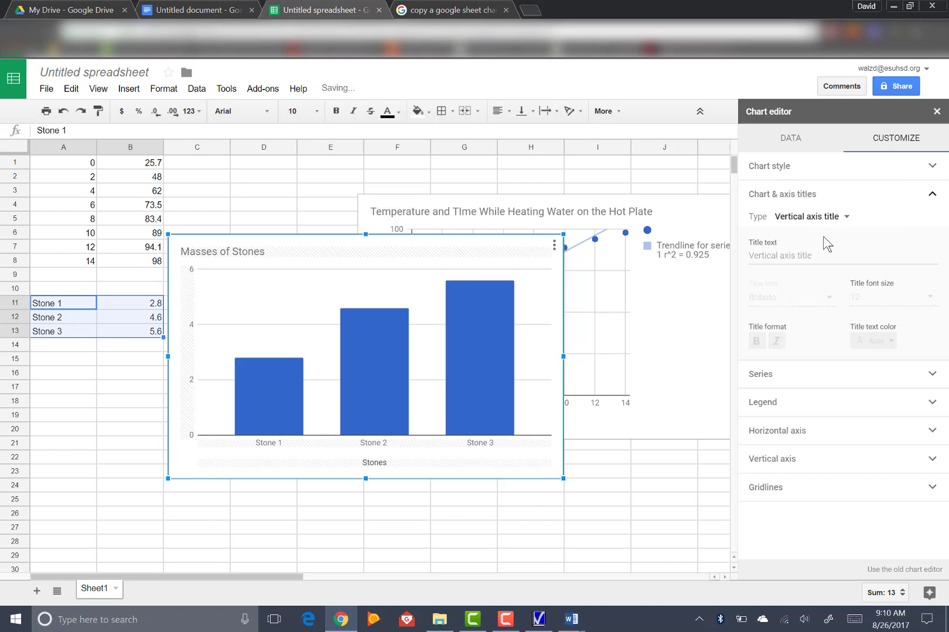
click(808, 255)
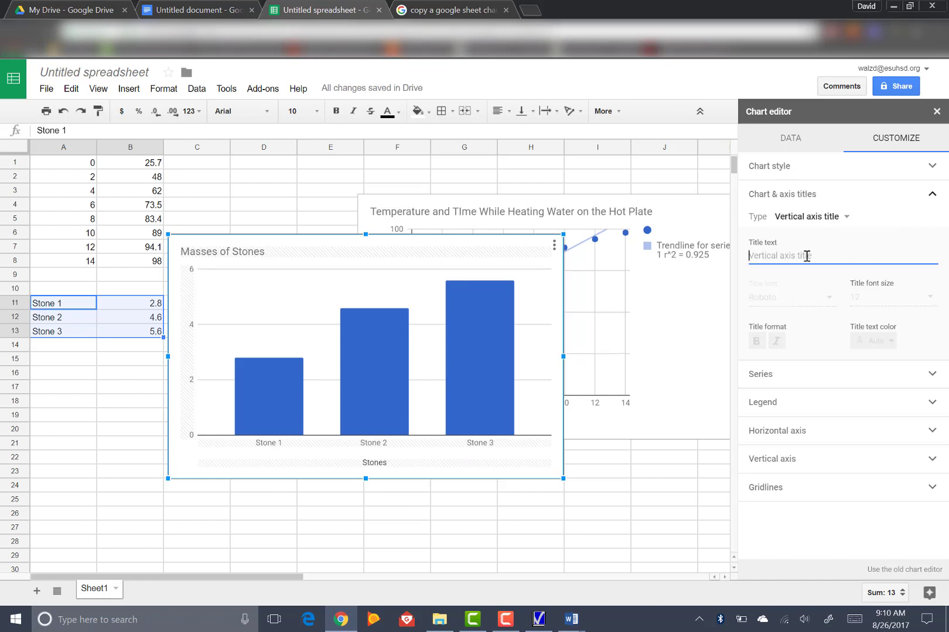
text(Mass (g)
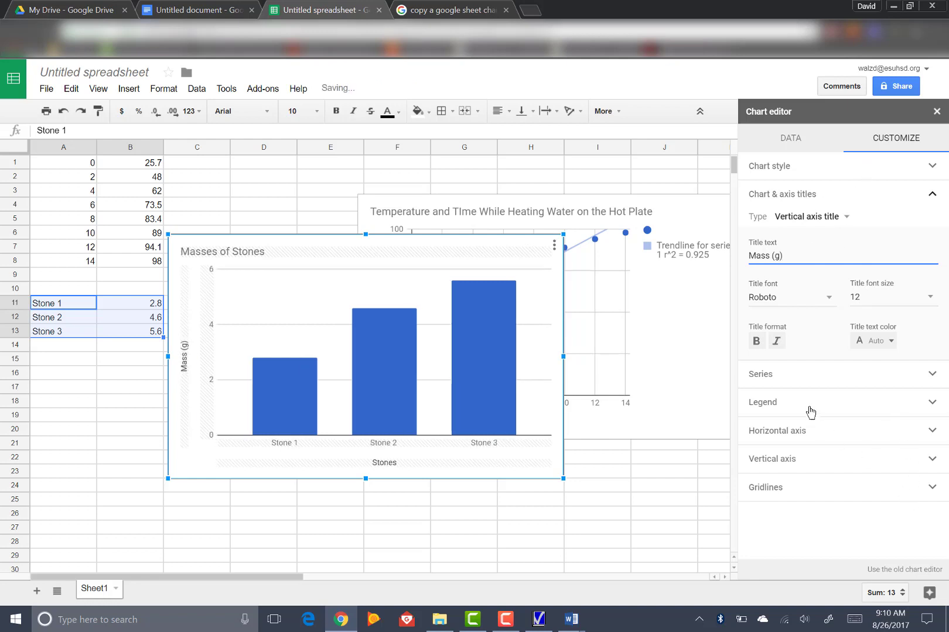
click(936, 111)
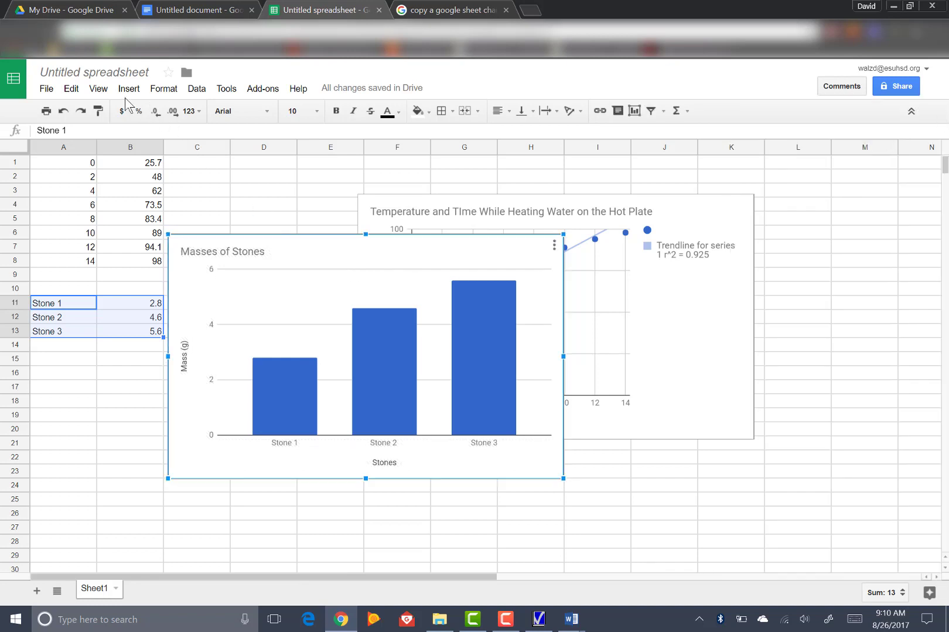
Step: Copy the Masses of Stones chart and paste it unlinked into the Google Docs document below the scatter chart
click(71, 89)
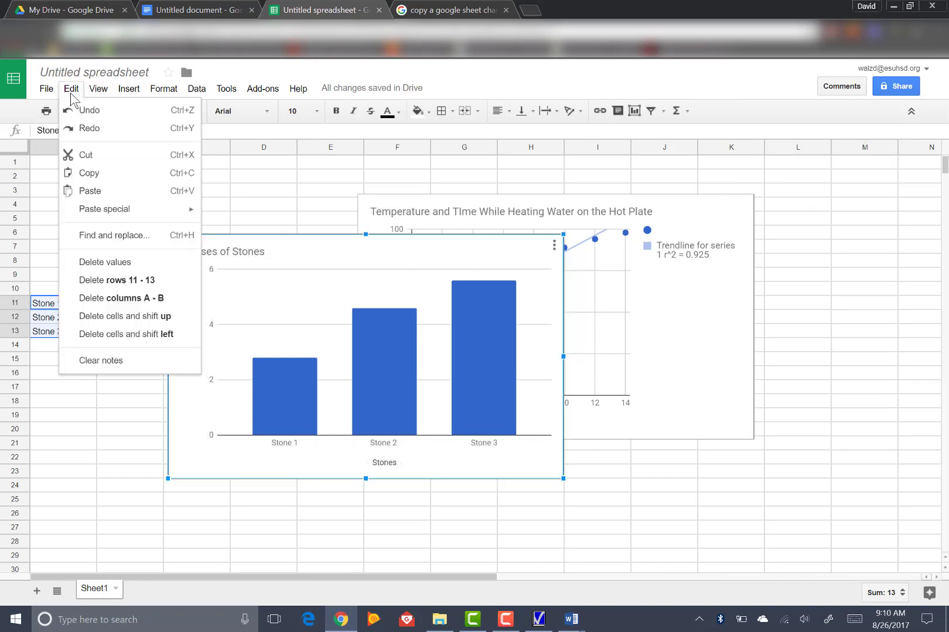
click(90, 174)
click(196, 10)
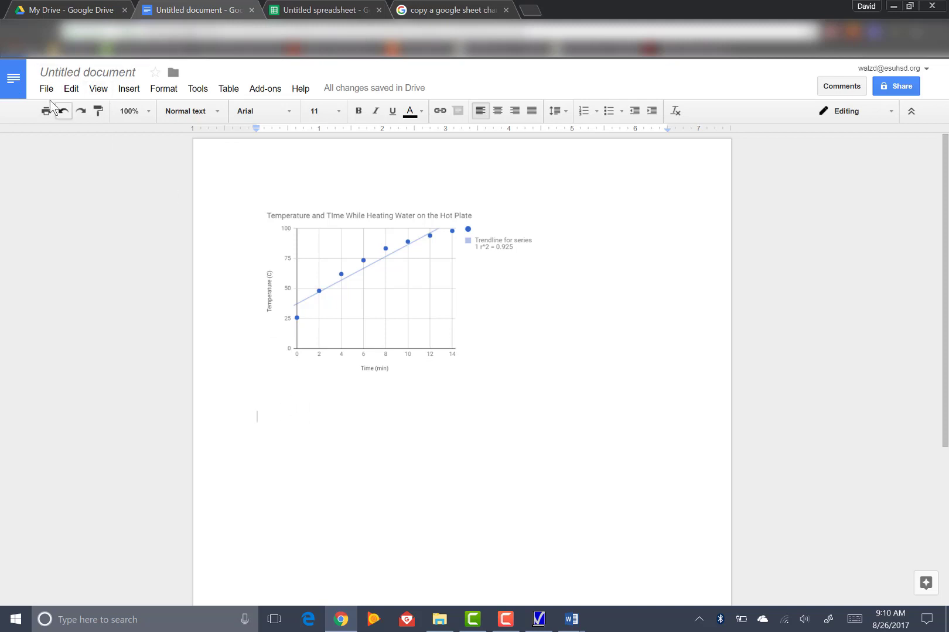
click(71, 88)
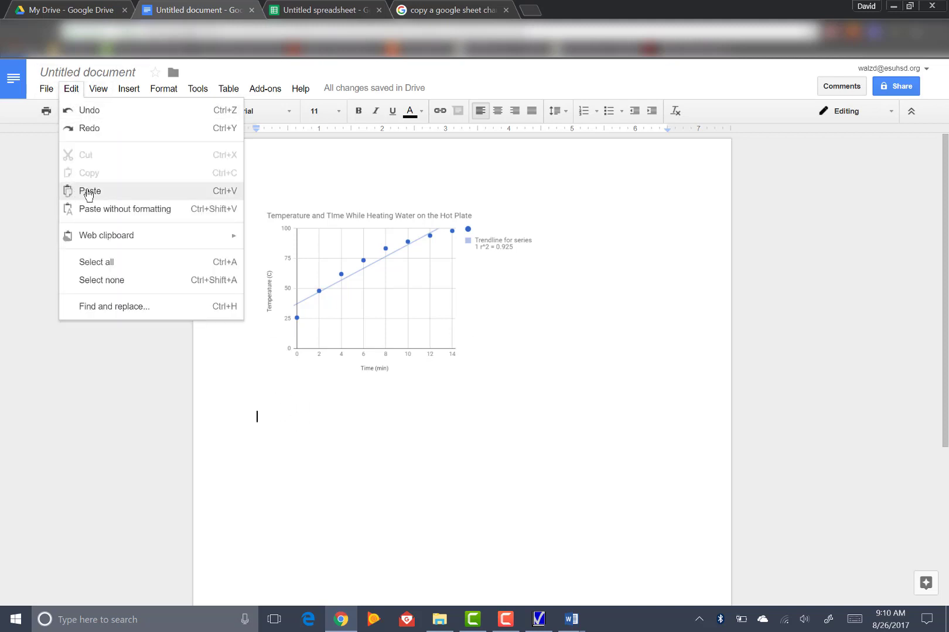
click(85, 191)
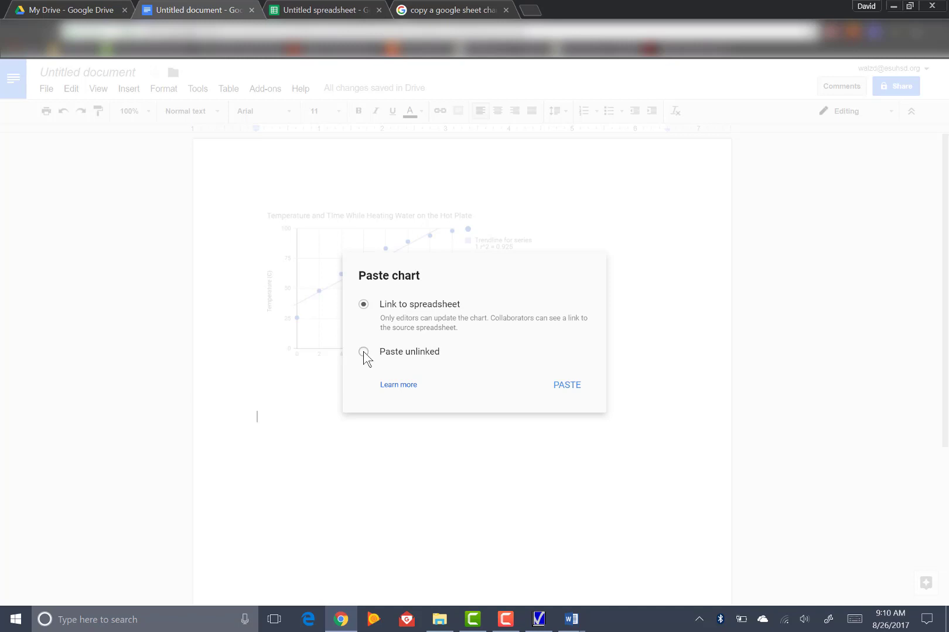
click(567, 385)
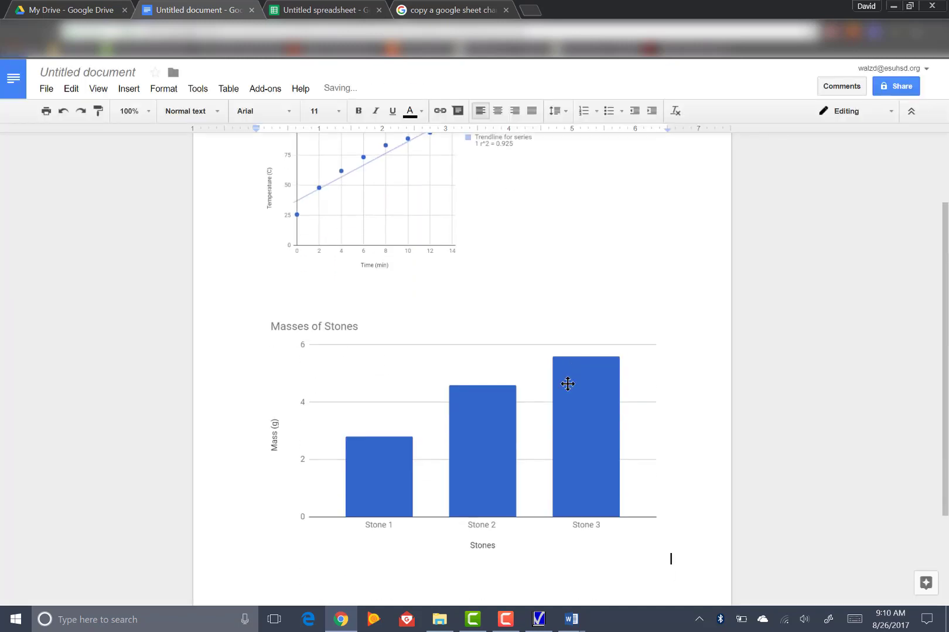
Step: Shrink the pasted Masses of Stones chart in the document to about 3.75 inches wide and deselect it
click(415, 417)
drag(668, 562, 485, 455)
click(602, 452)
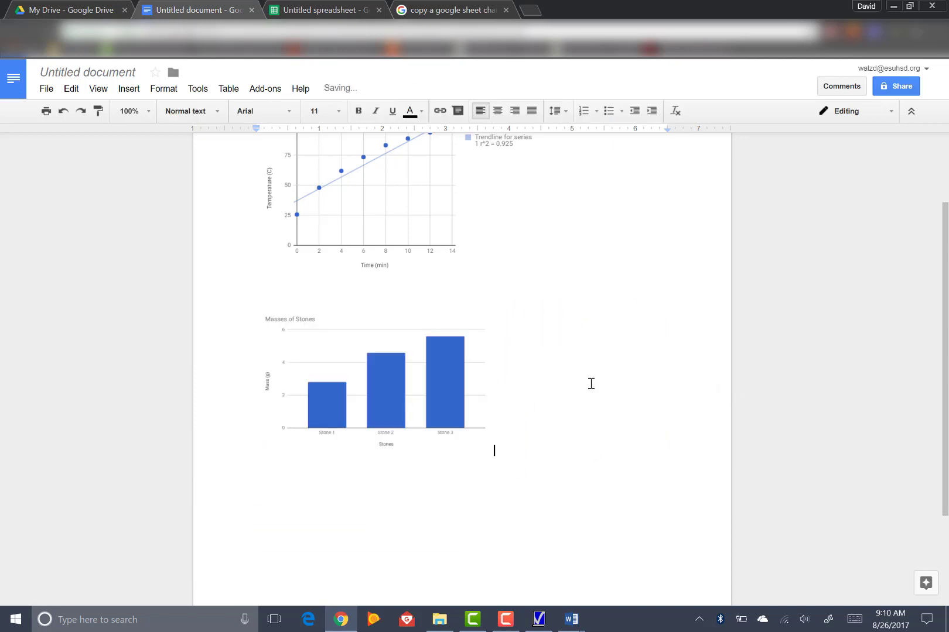
scroll(591, 384, up, 2)
scroll(610, 400, down, 4)
scroll(605, 399, up, 3)
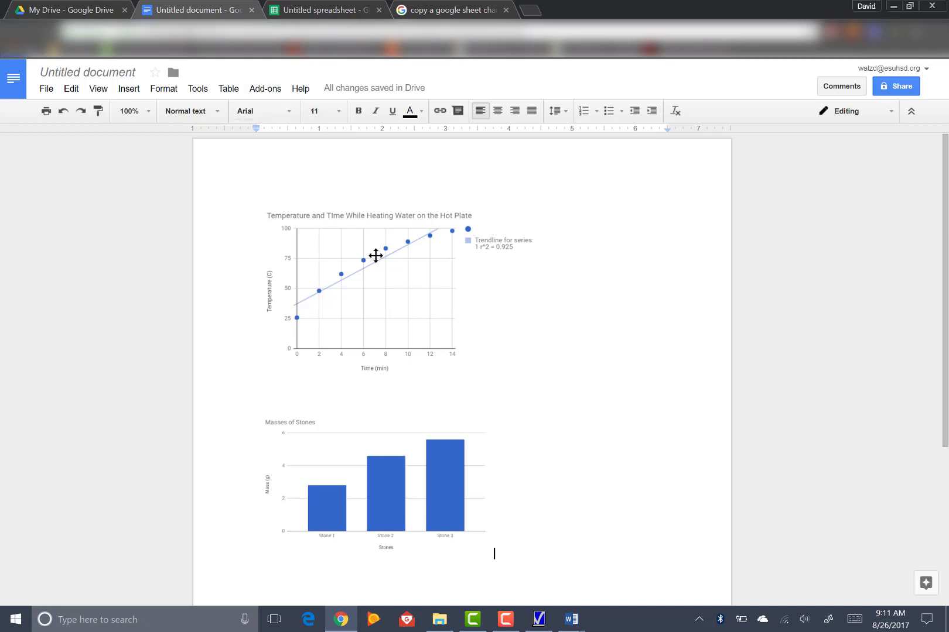
scroll(404, 369, down, 4)
scroll(445, 451, up, 4)
click(503, 623)
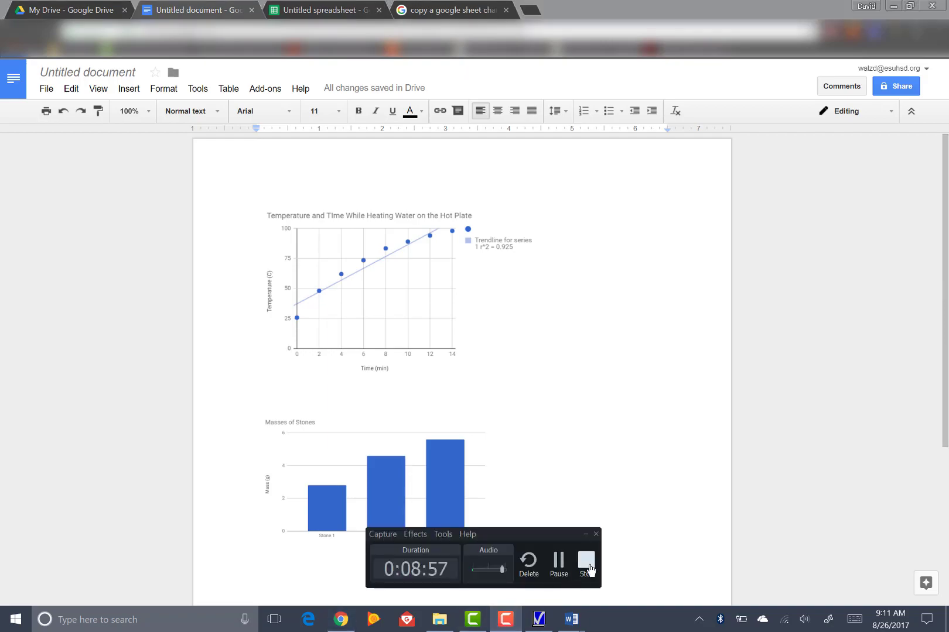